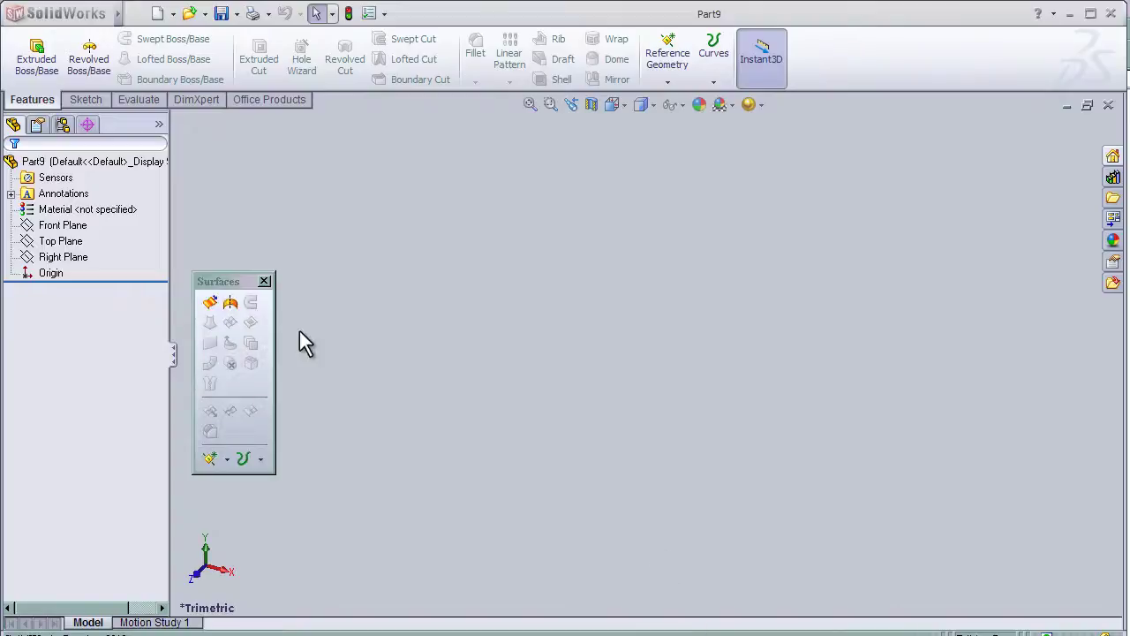
# Start a sketch on the Front Plane and draw a four-point wavy spline.
pyautogui.click(224, 281)
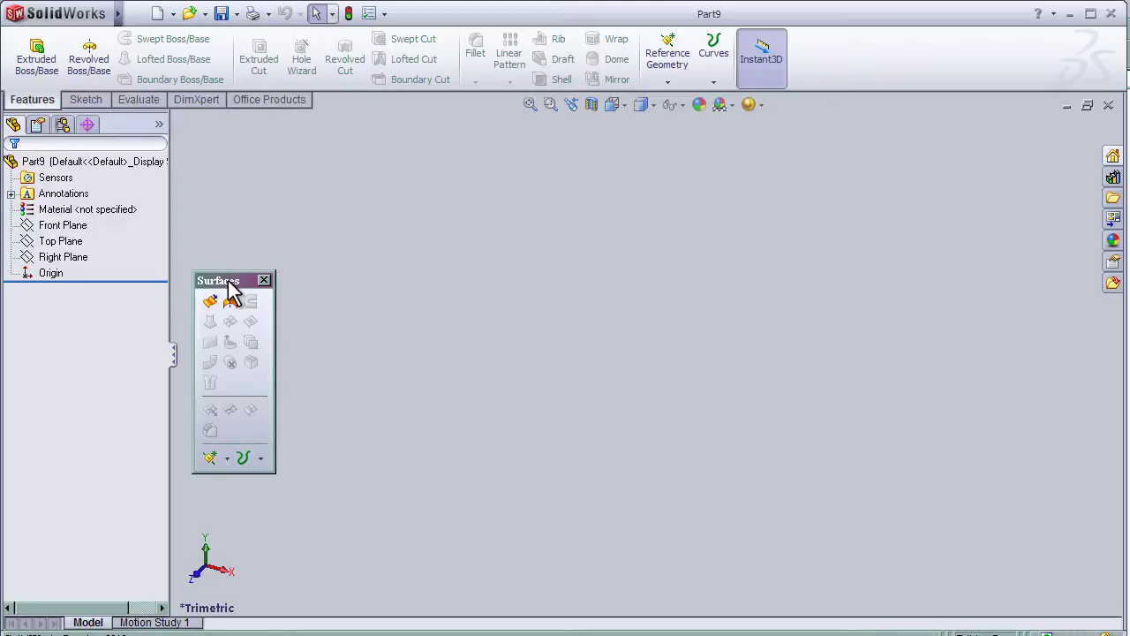
pyautogui.moveTo(230, 290); pyautogui.dragTo(219, 274)
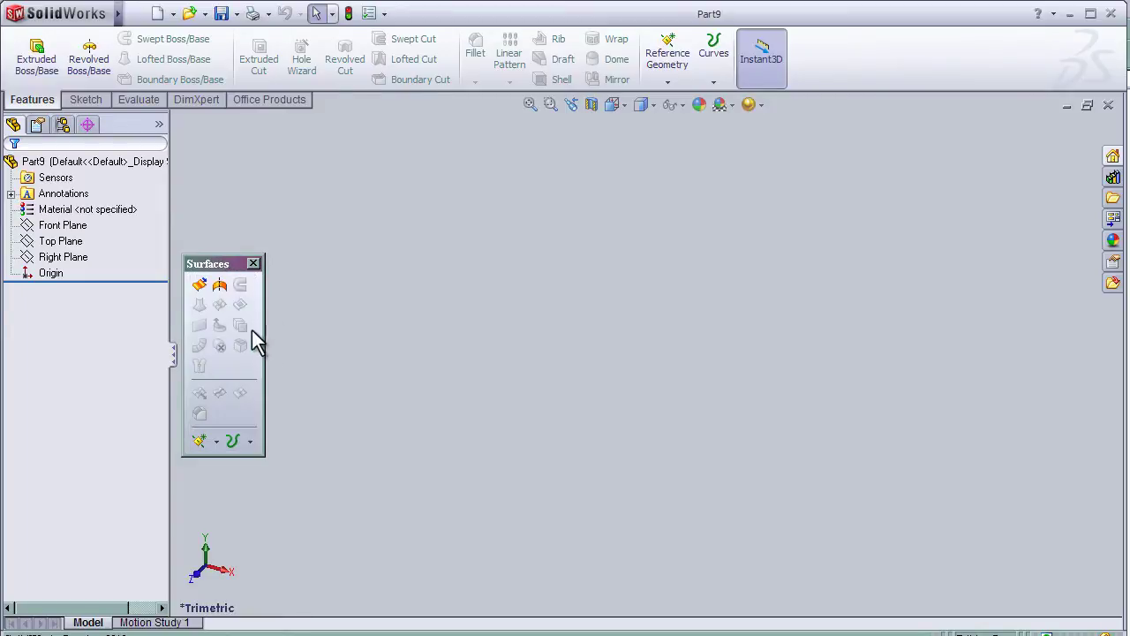
pyautogui.click(70, 226)
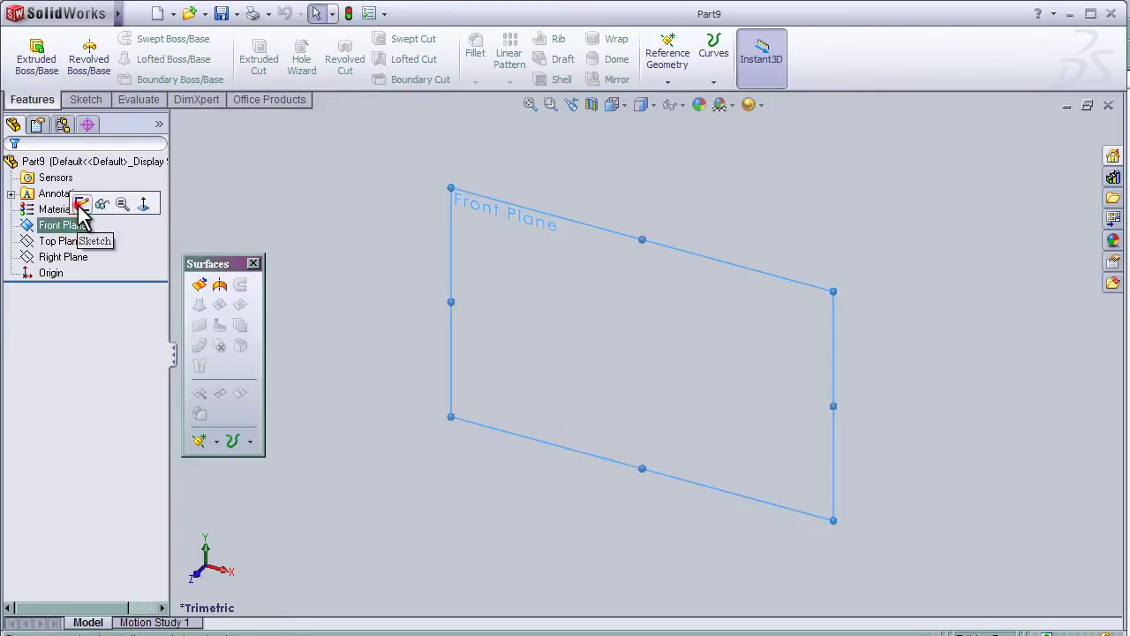
pyautogui.click(80, 205)
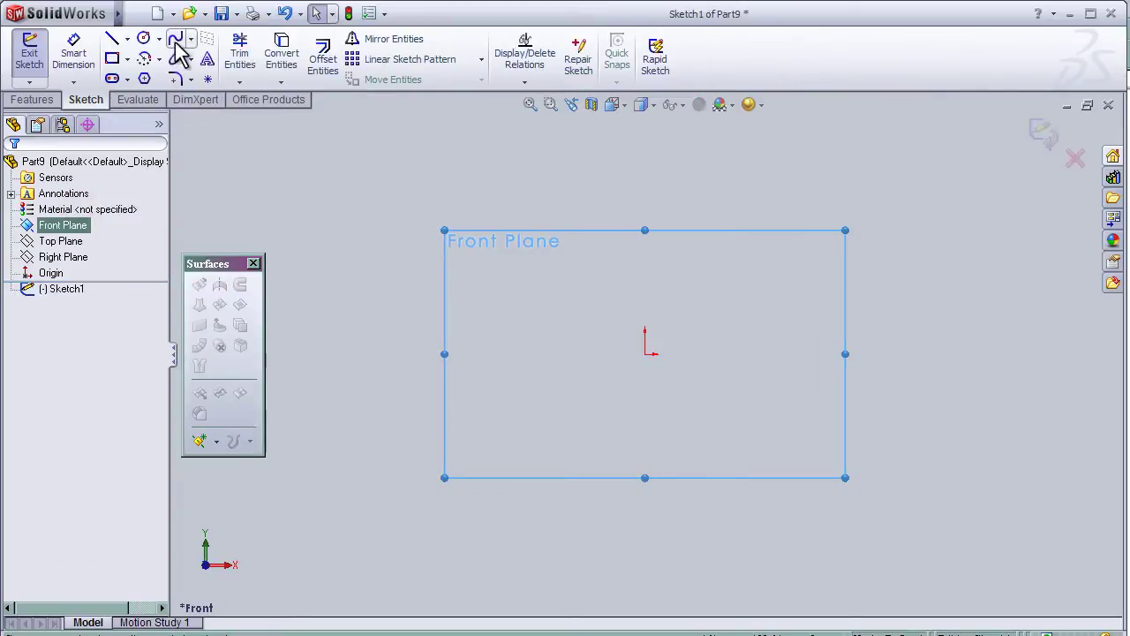
pyautogui.click(174, 41)
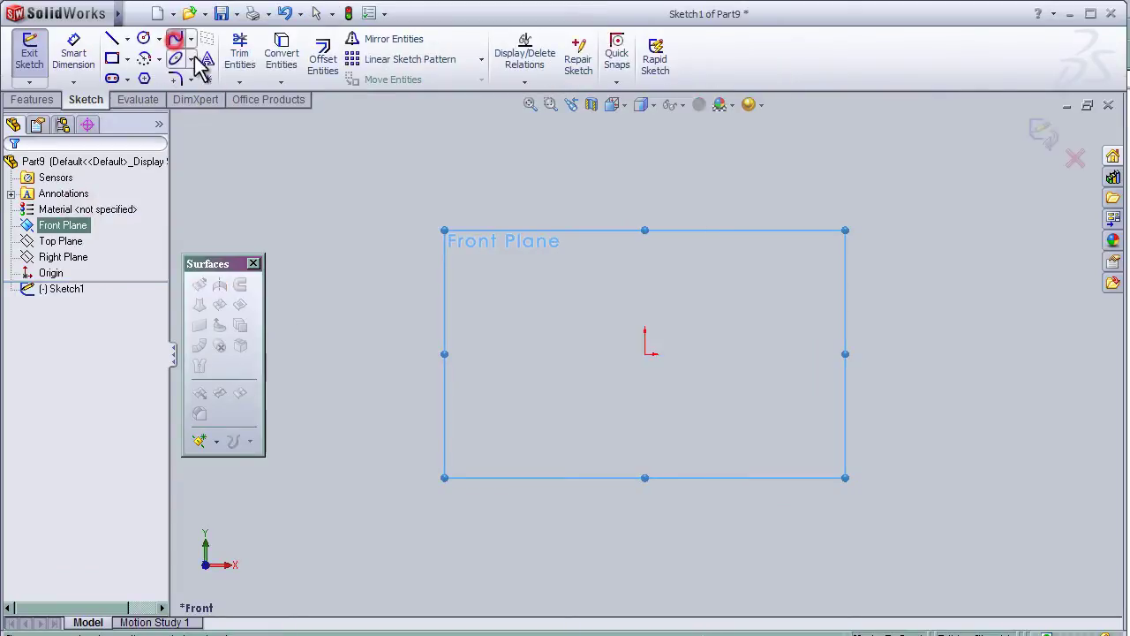
pyautogui.click(359, 386)
pyautogui.click(478, 279)
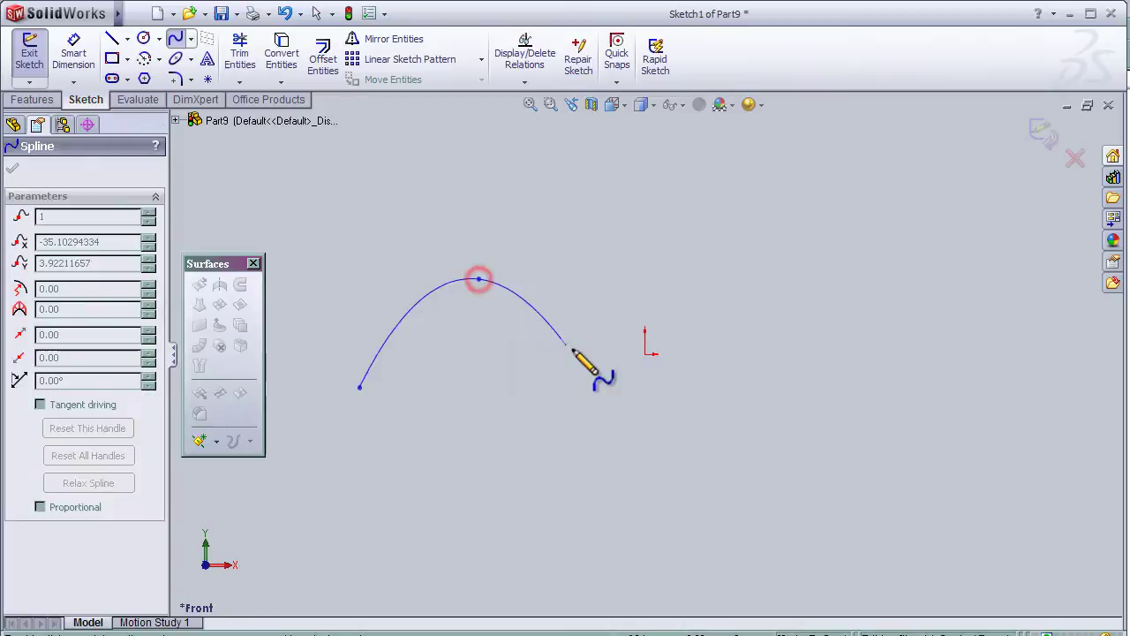
pyautogui.click(602, 384)
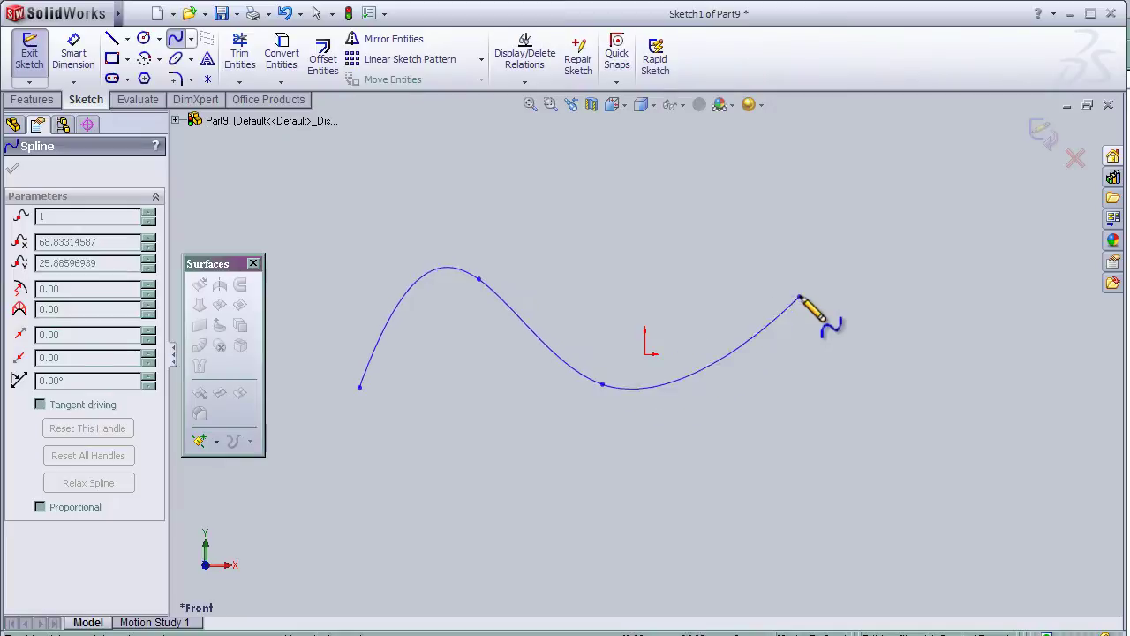
pyautogui.doubleClick(799, 299)
pyautogui.press('Escape')
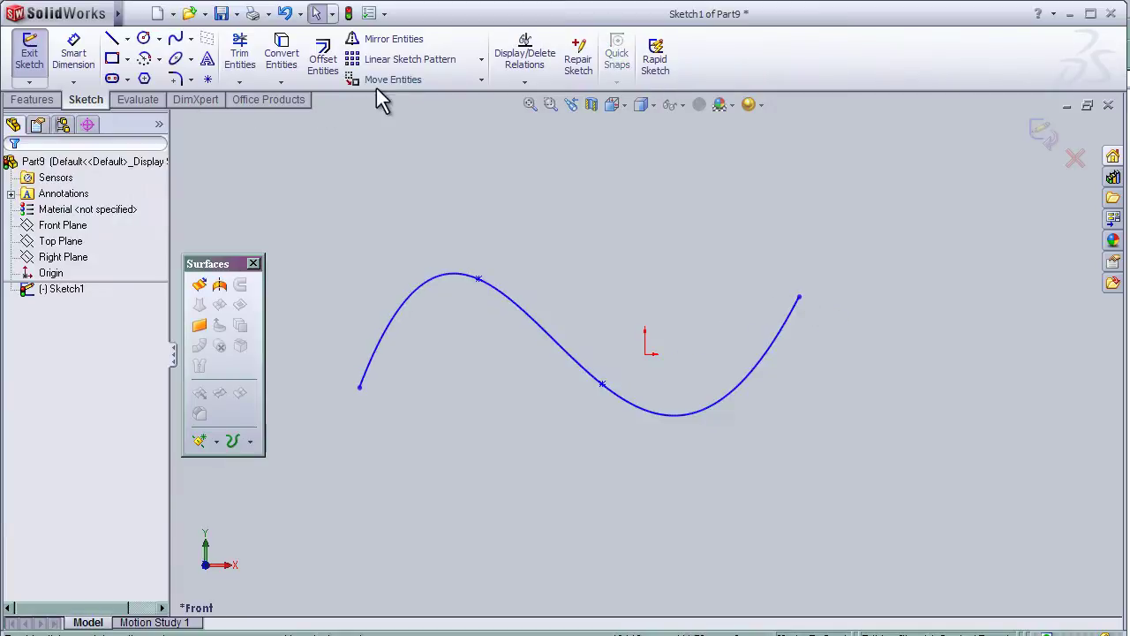
# Draw two straight lines from the spline's right end, rising to a sharp peak and back down.
pyautogui.click(112, 38)
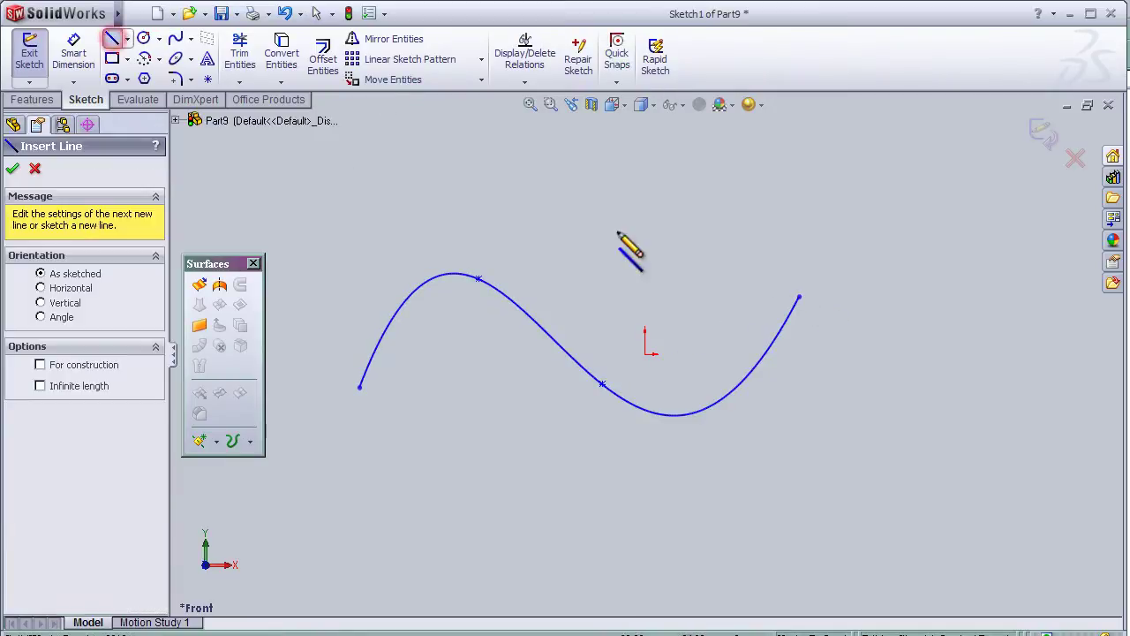
pyautogui.click(799, 298)
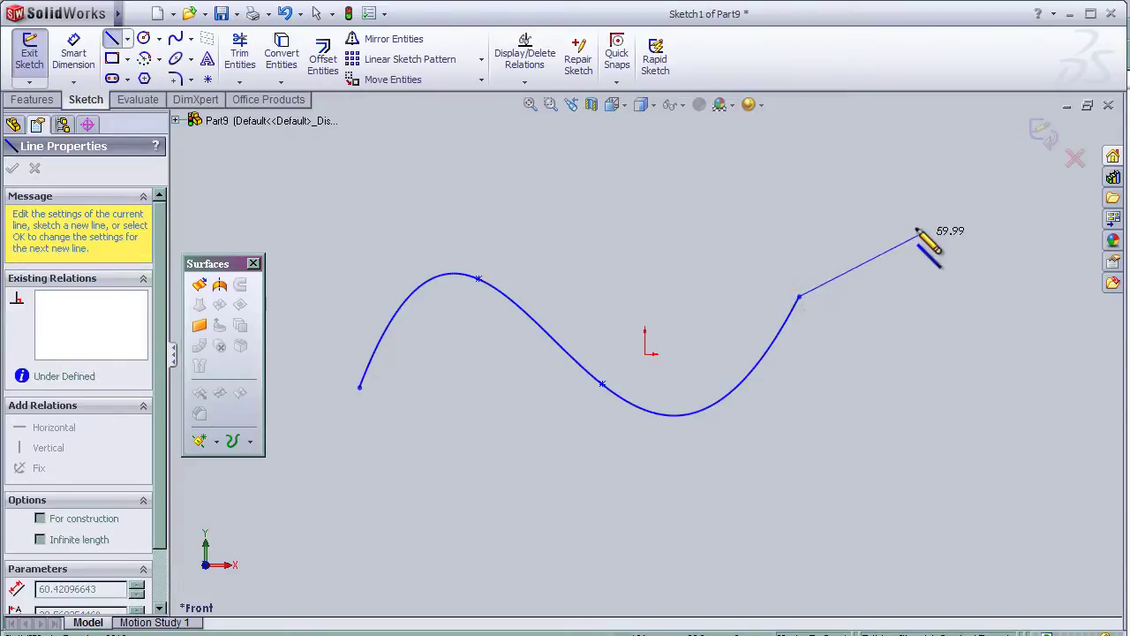
pyautogui.click(921, 227)
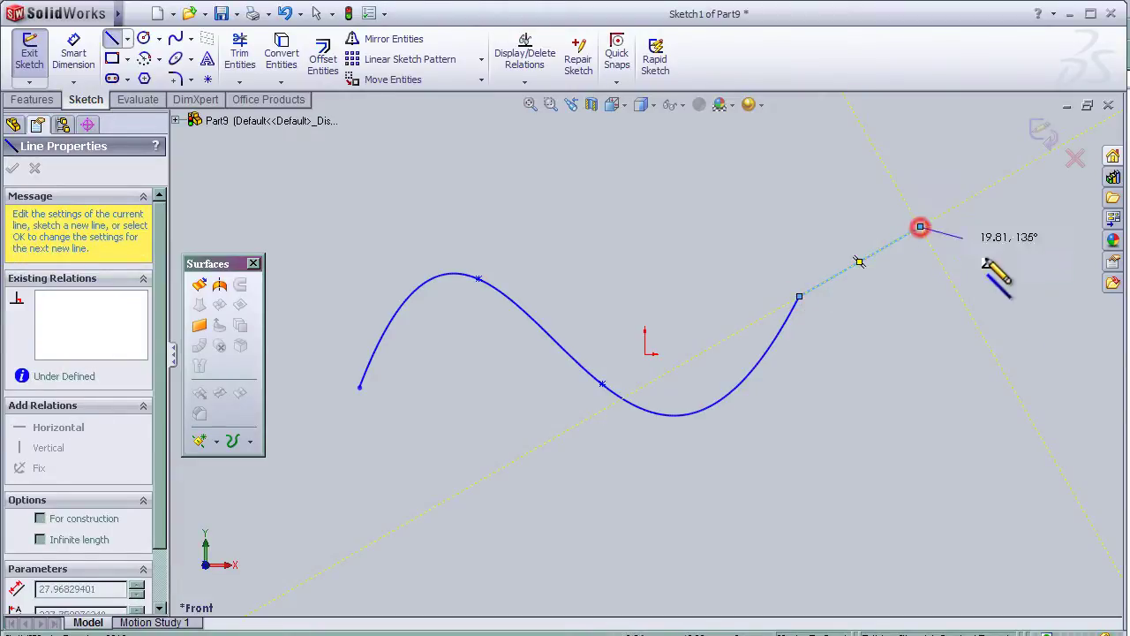
pyautogui.click(1049, 364)
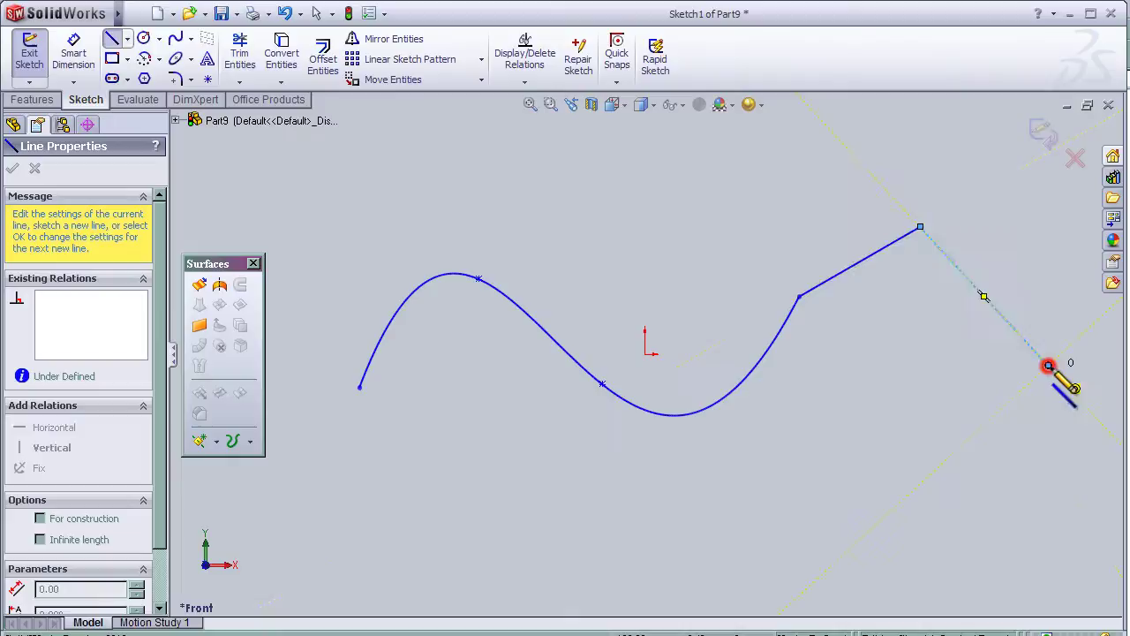
pyautogui.press('Escape')
pyautogui.press('Escape')
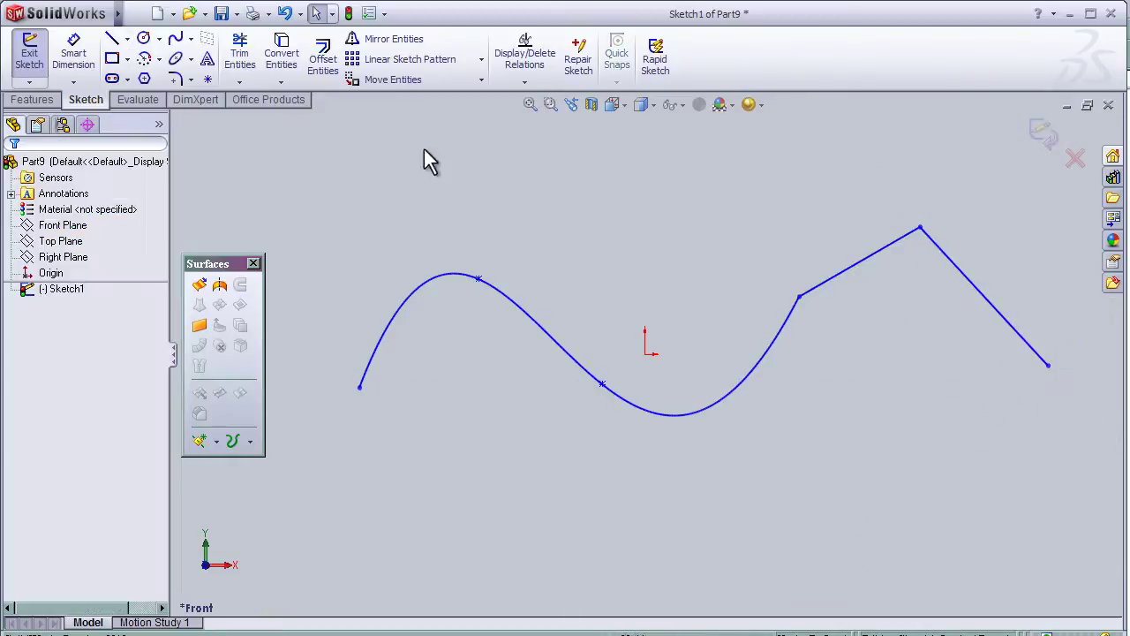
# Apply a 10.00 mm sketch fillet to the peak vertex between the two lines.
pyautogui.click(176, 77)
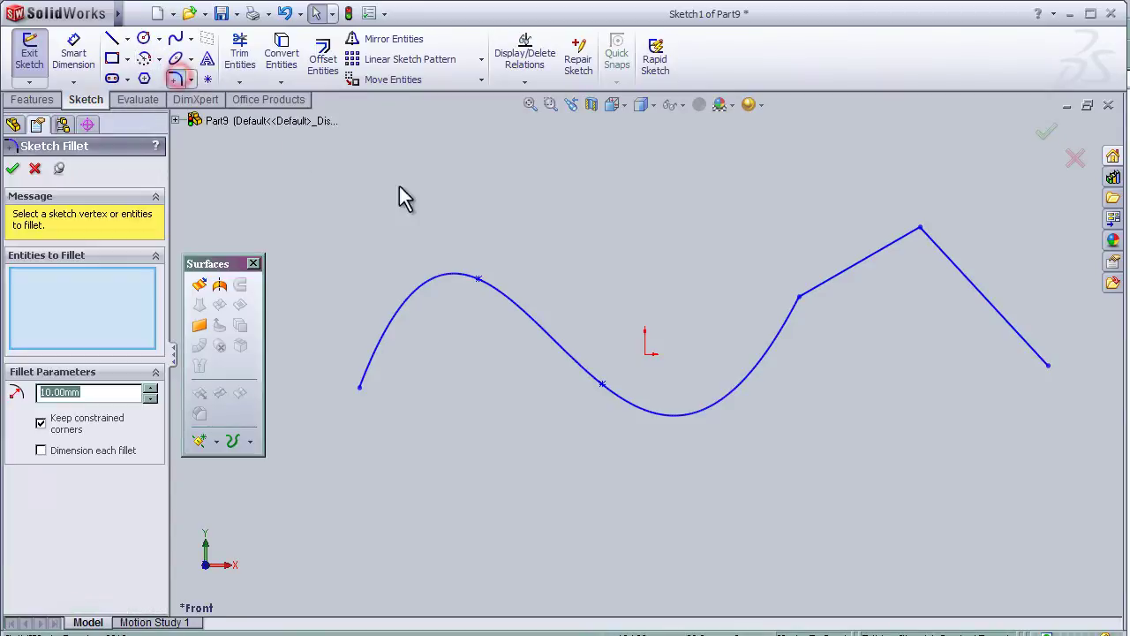
pyautogui.click(920, 228)
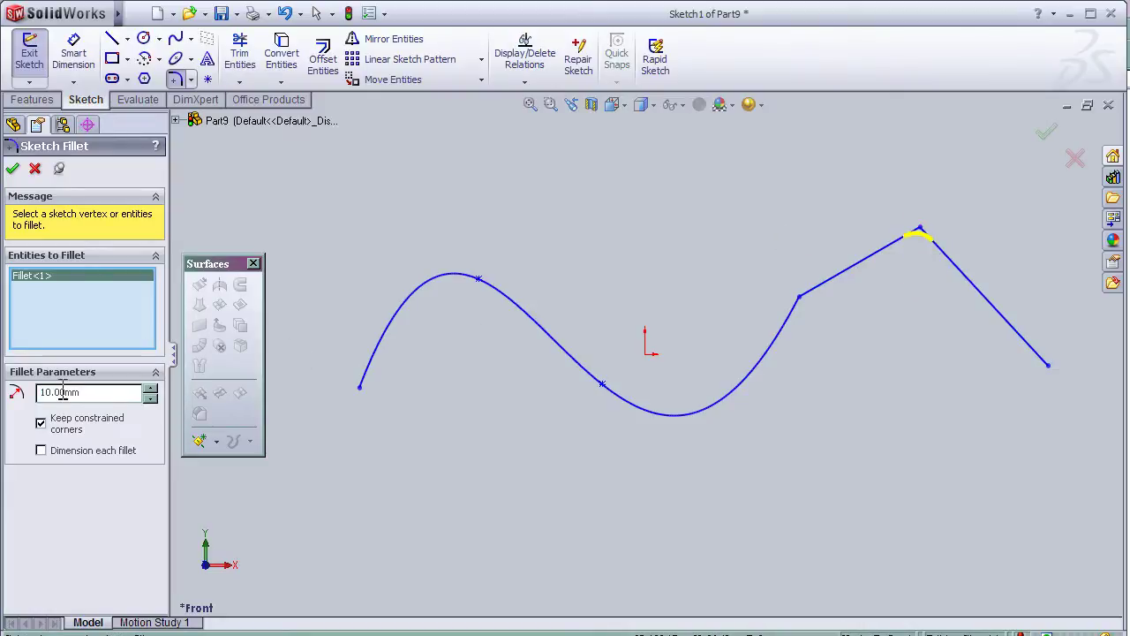
pyautogui.click(1046, 137)
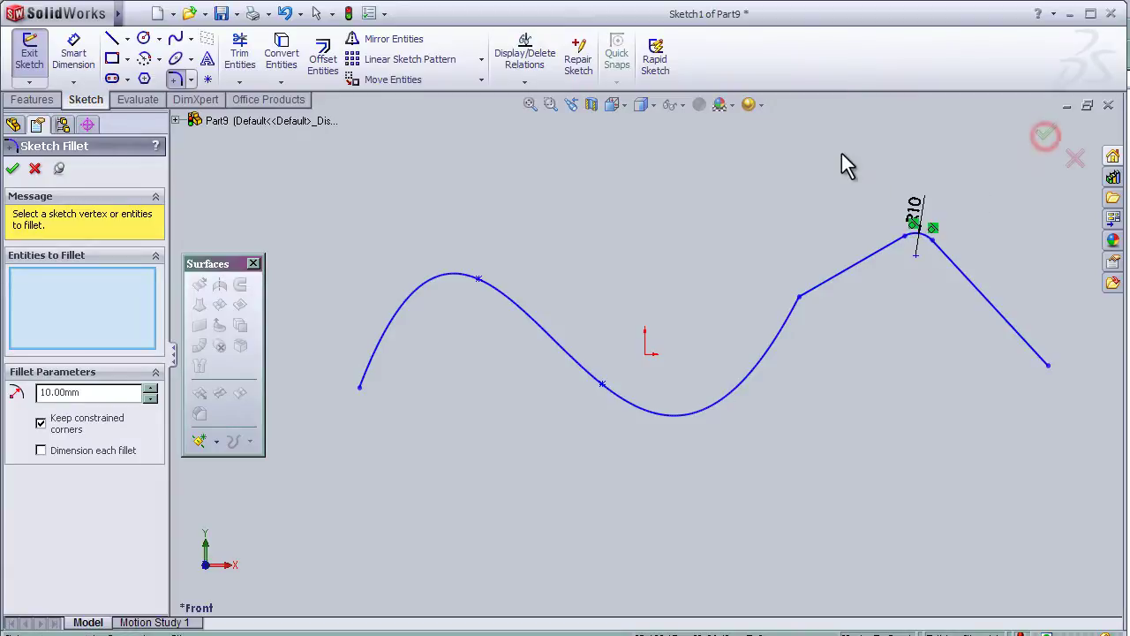
pyautogui.click(1045, 141)
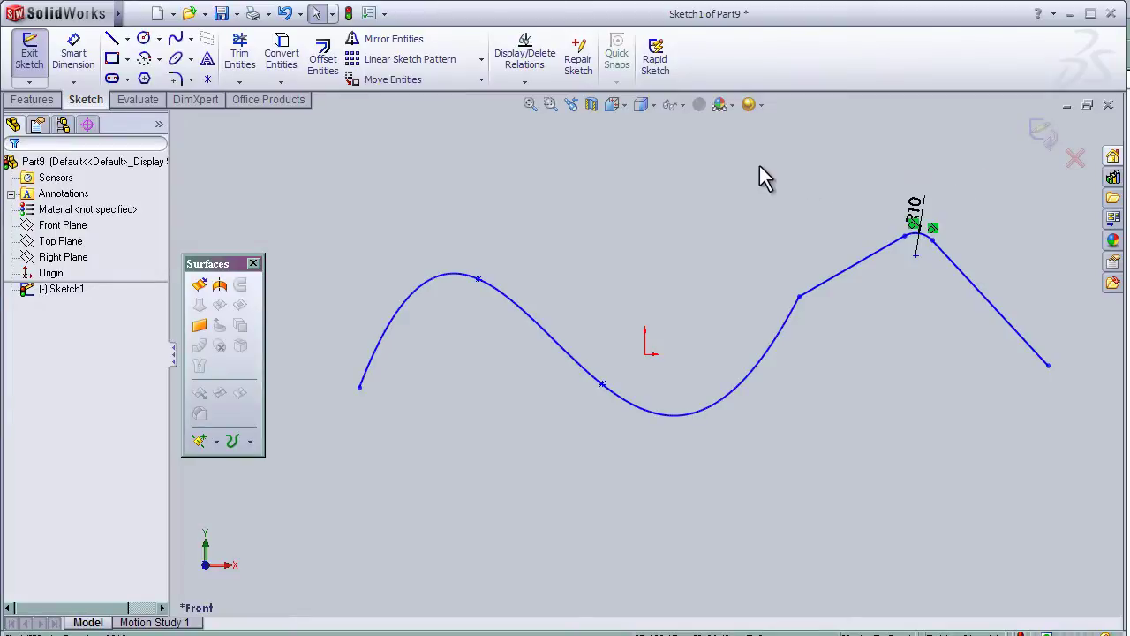
# Create an Extruded Surface from the sketch with a 110.00 mm depth and view it in 3D.
pyautogui.moveTo(759, 166); pyautogui.dragTo(756, 244, button='middle')
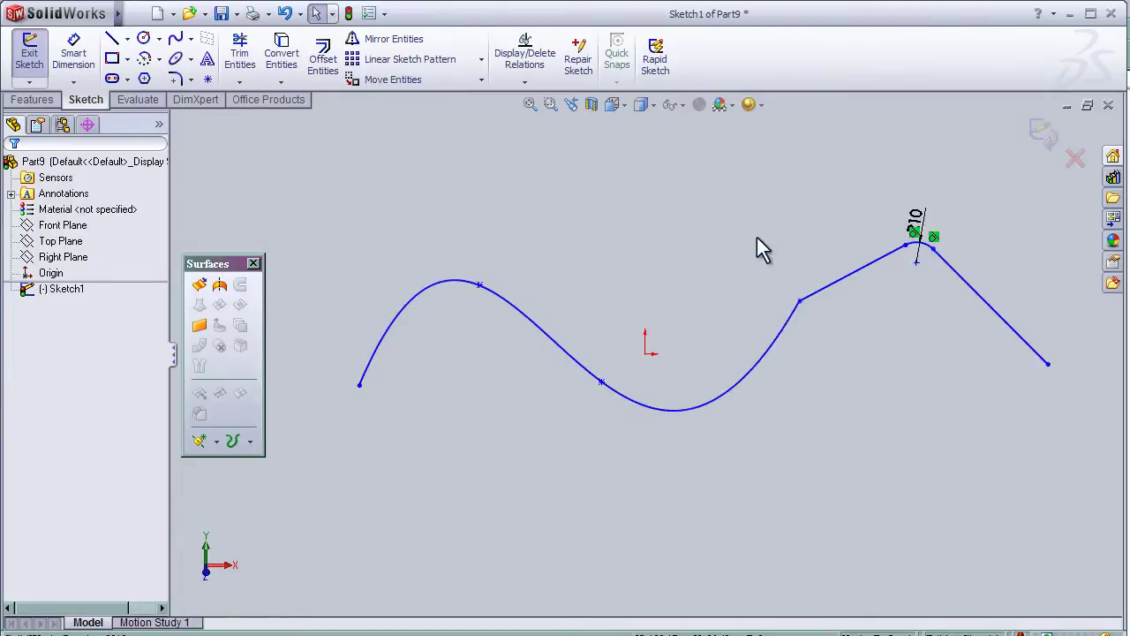
pyautogui.click(201, 286)
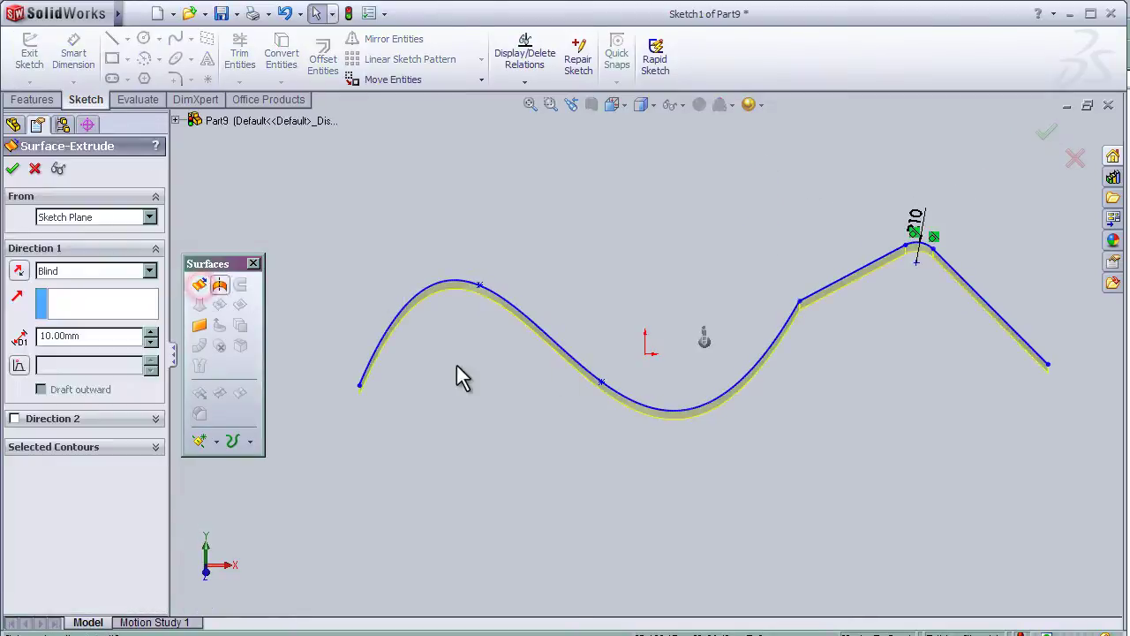
pyautogui.moveTo(151, 332); pyautogui.dragTo(155, 334)
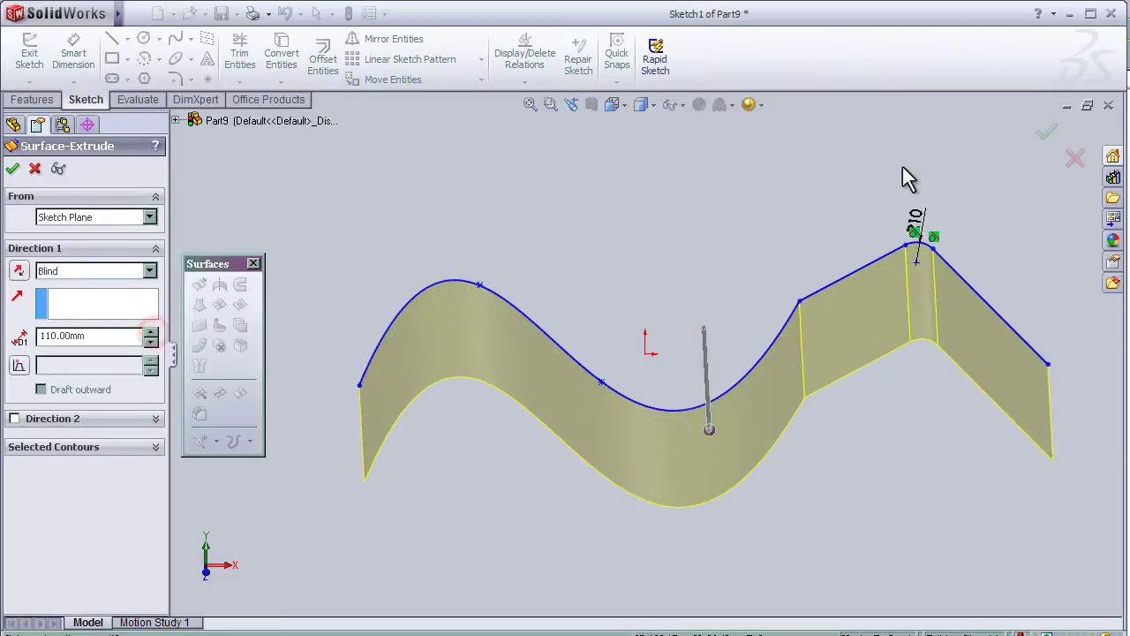
pyautogui.press('Return')
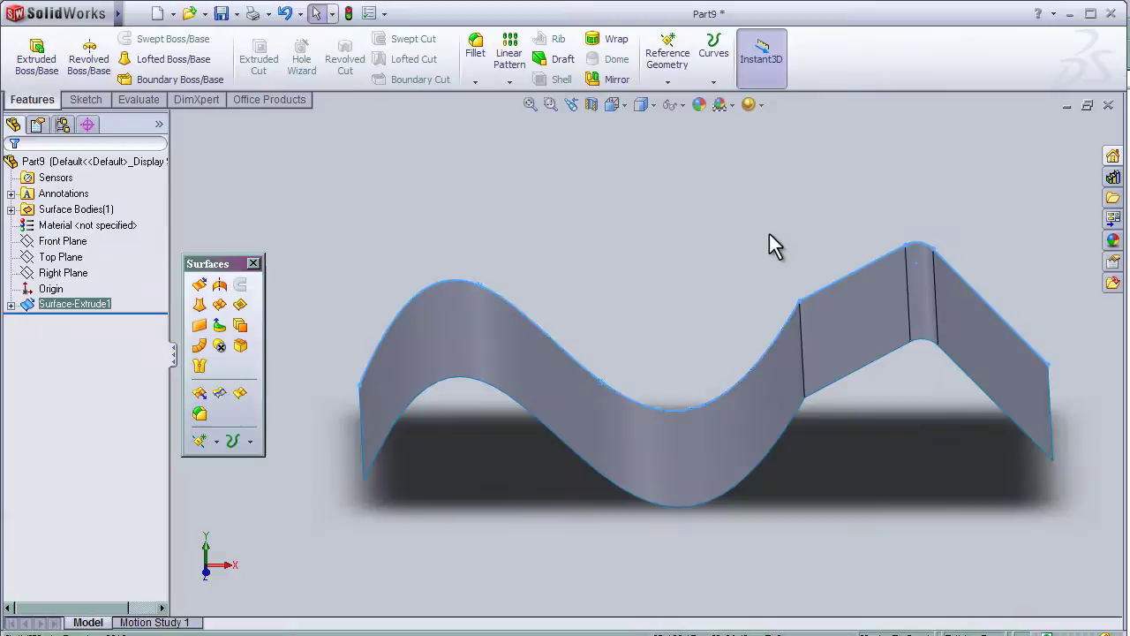
pyautogui.moveTo(769, 234); pyautogui.dragTo(750, 265, button='middle')
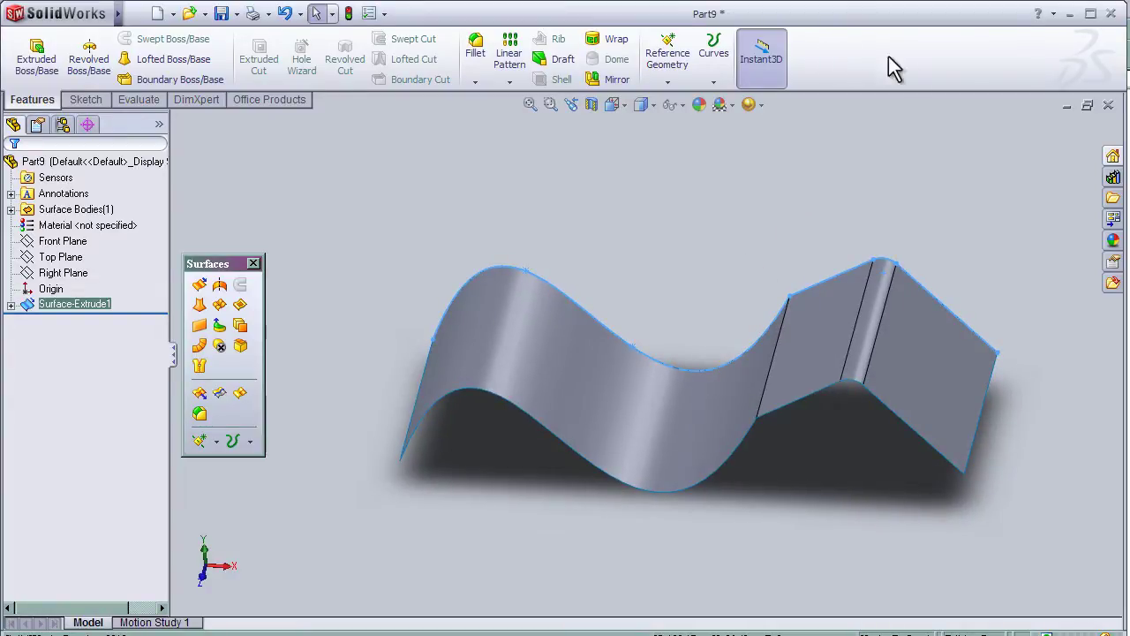
# Via Tools > Customize, drag the Curvature button from the View category onto the CommandManager.
pyautogui.click(136, 14)
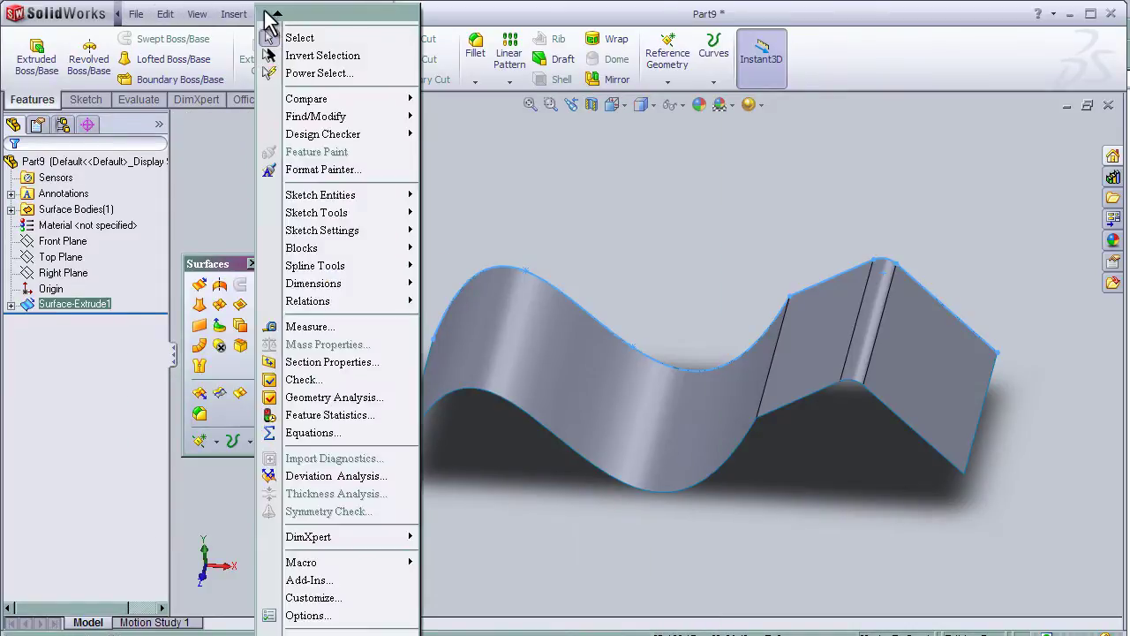
pyautogui.click(255, 14)
pyautogui.click(270, 15)
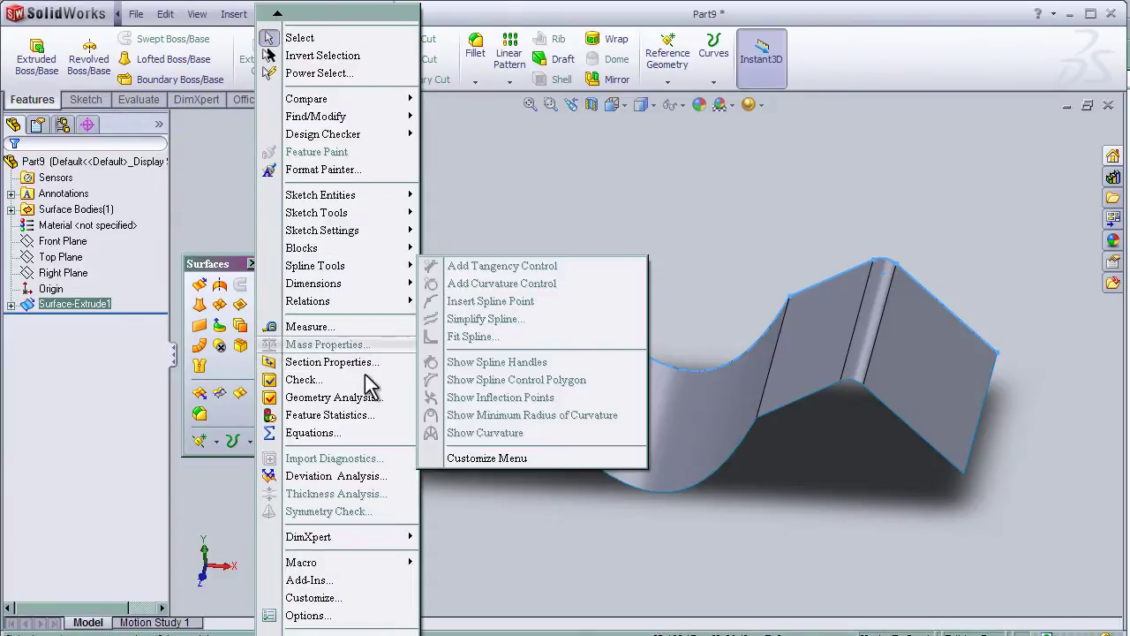
pyautogui.click(362, 598)
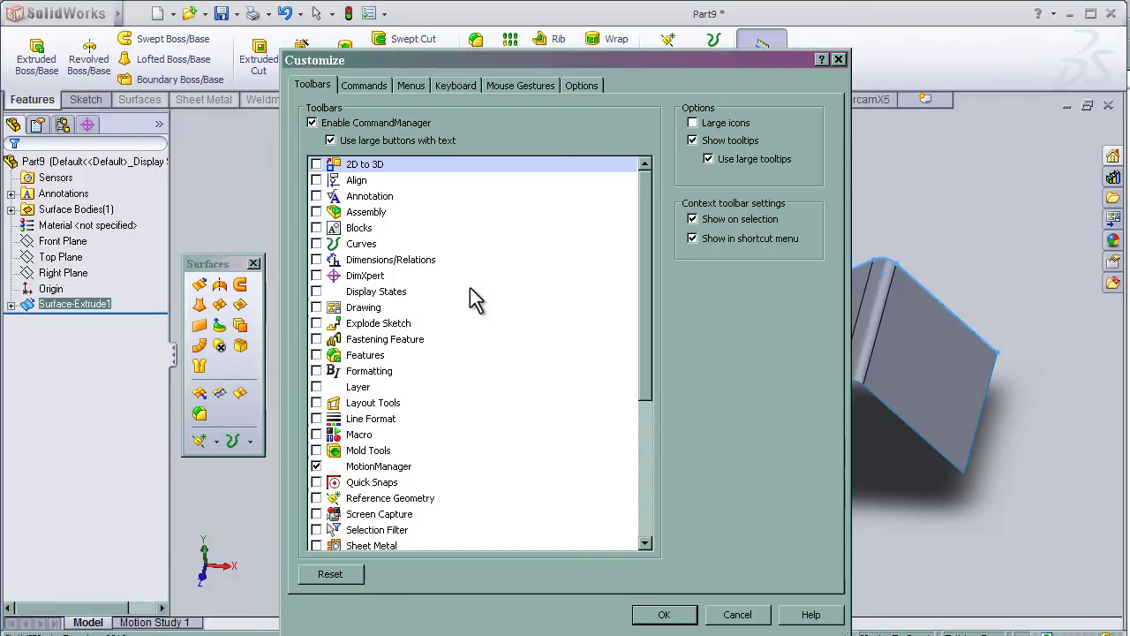
pyautogui.click(365, 85)
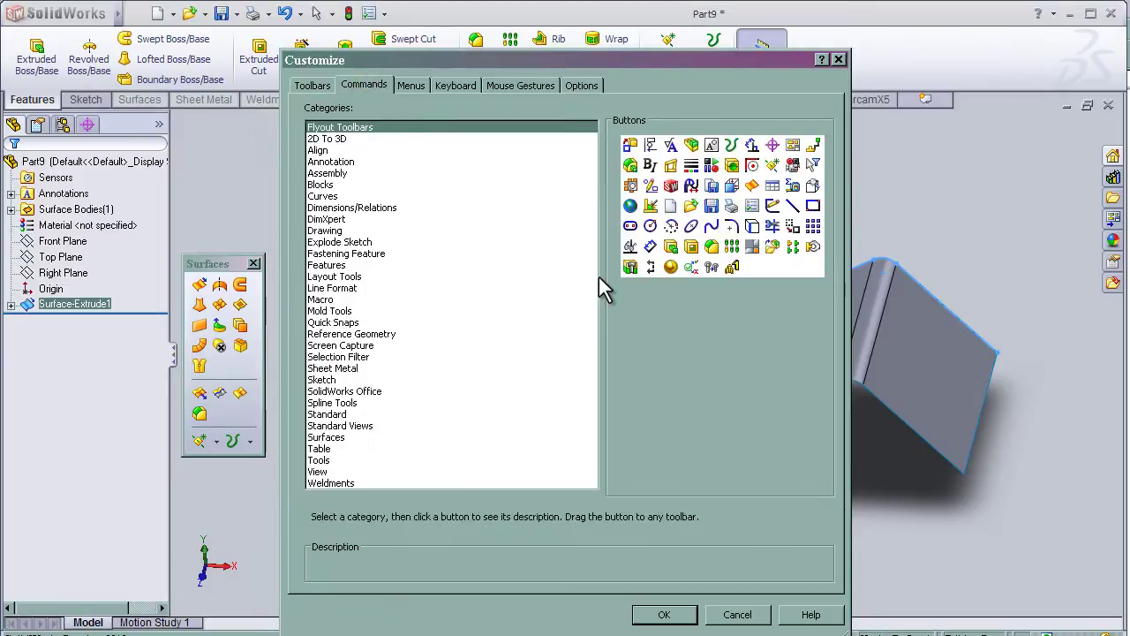
pyautogui.click(320, 471)
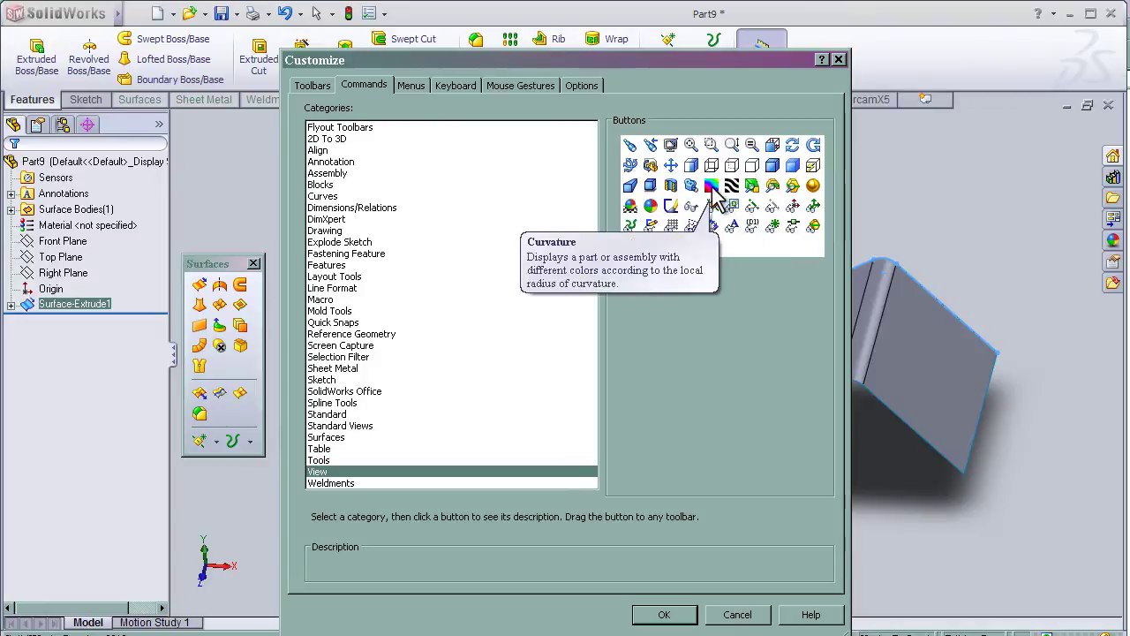
pyautogui.moveTo(711, 190); pyautogui.dragTo(886, 72)
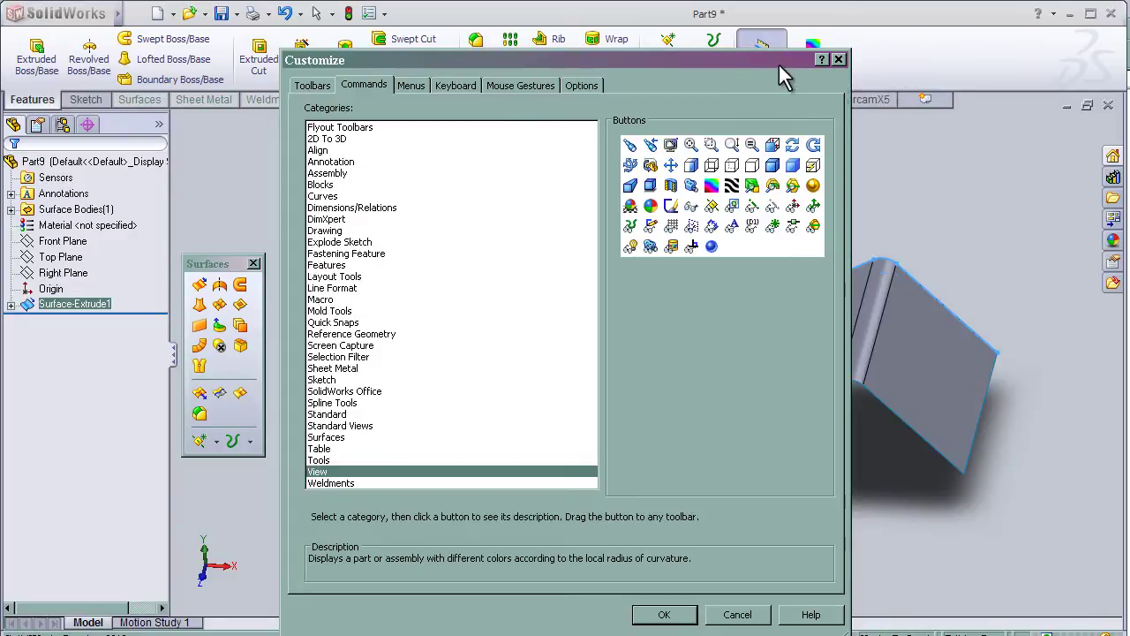
pyautogui.click(664, 616)
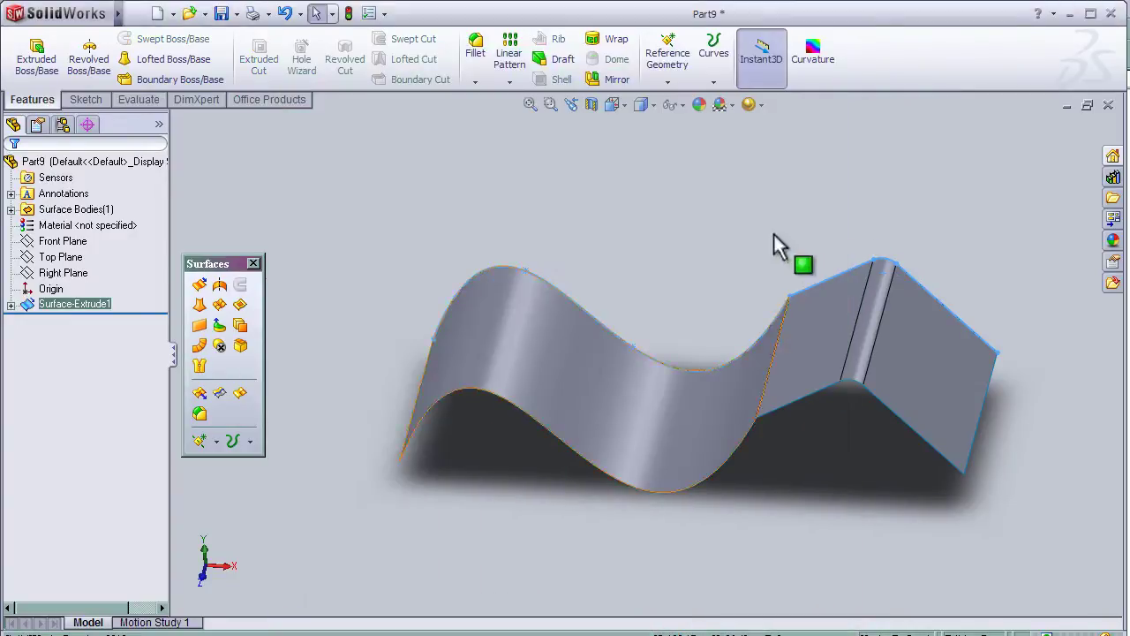
pyautogui.click(818, 58)
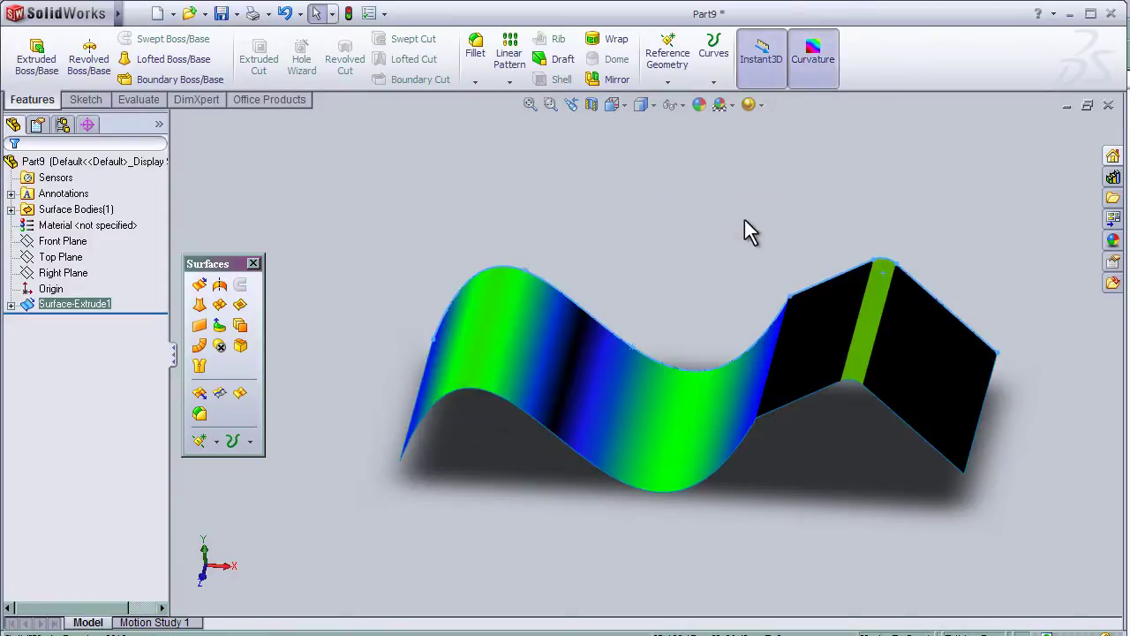
pyautogui.moveTo(691, 139); pyautogui.dragTo(693, 209, button='middle')
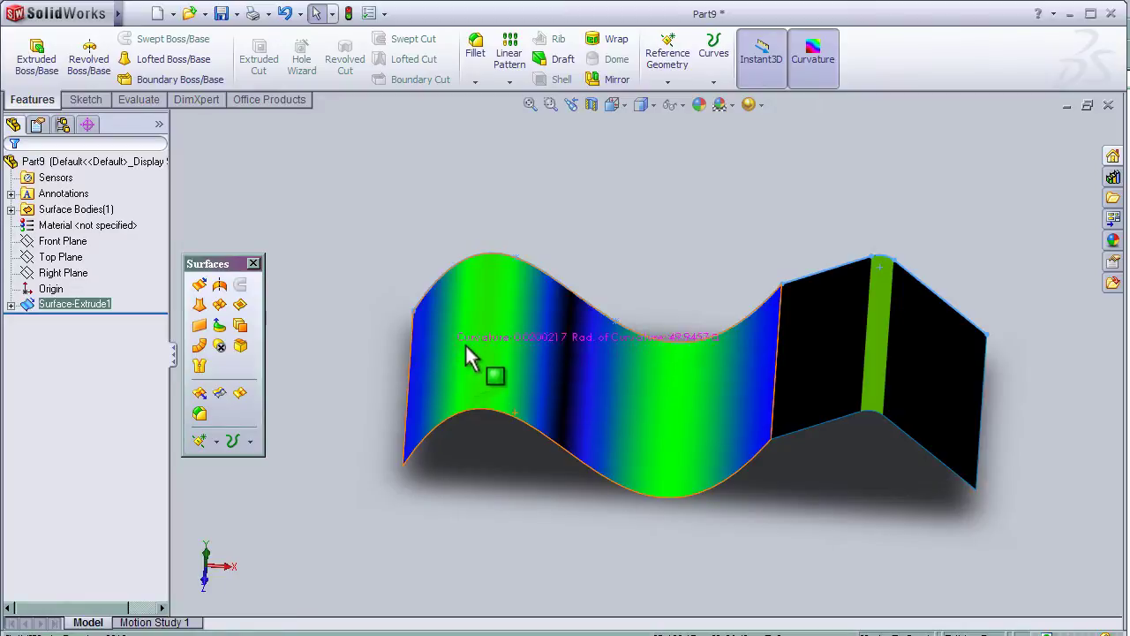
pyautogui.moveTo(575, 246)
pyautogui.mouseDown(button='middle')
pyautogui.moveTo(580, 207)
pyautogui.moveTo(560, 197)
pyautogui.moveTo(561, 212)
pyautogui.mouseUp(button='middle')
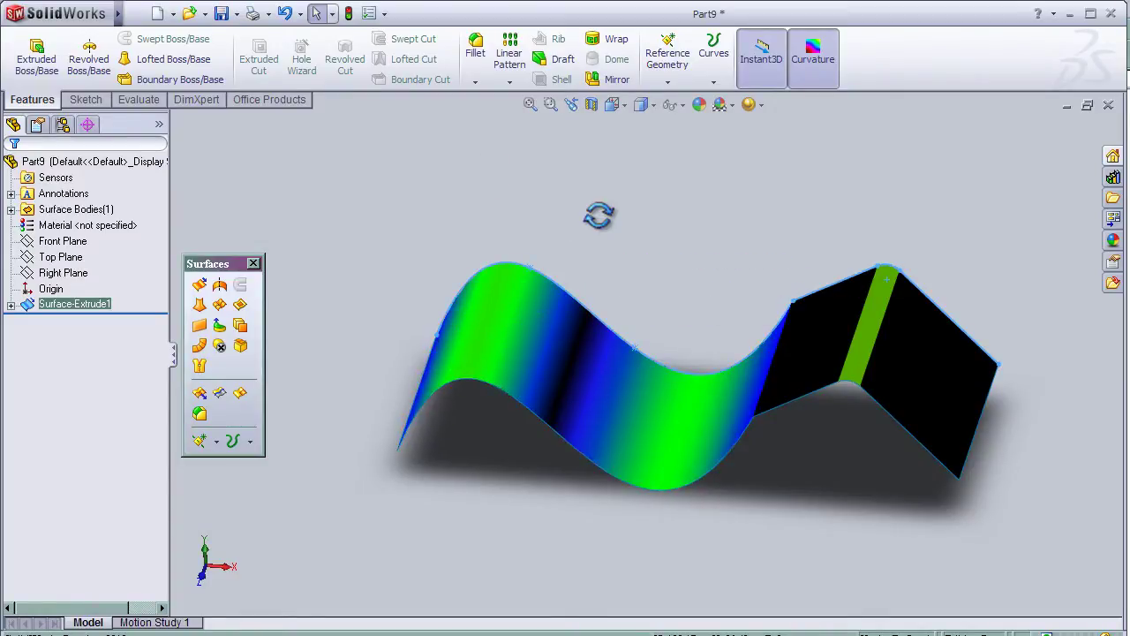
pyautogui.moveTo(599, 214); pyautogui.dragTo(595, 194, button='middle')
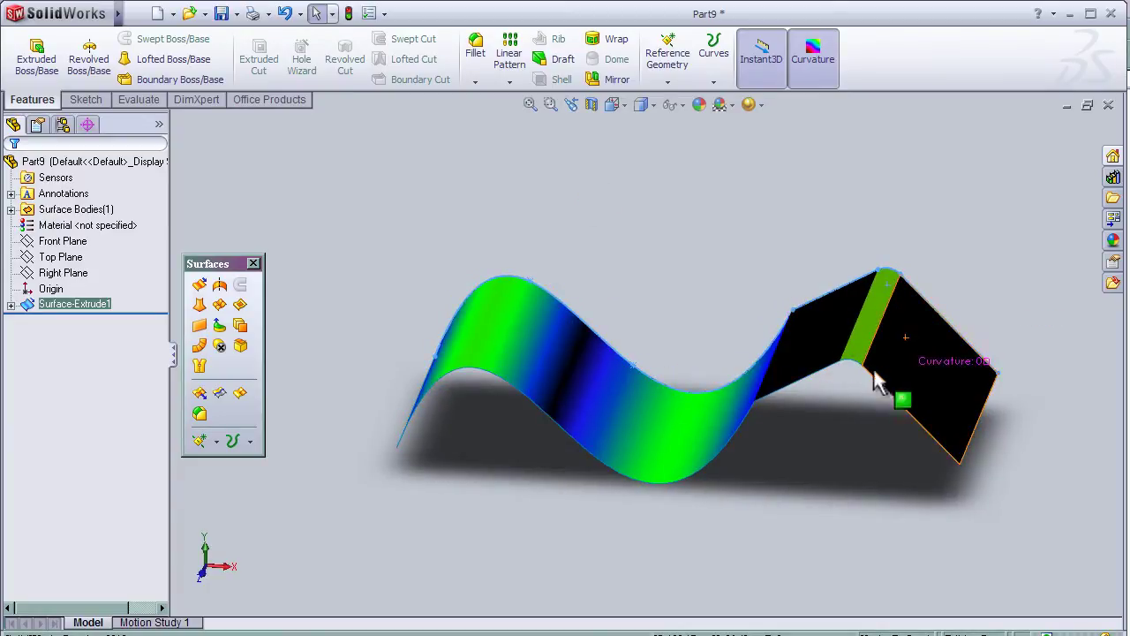
pyautogui.moveTo(122, 20)
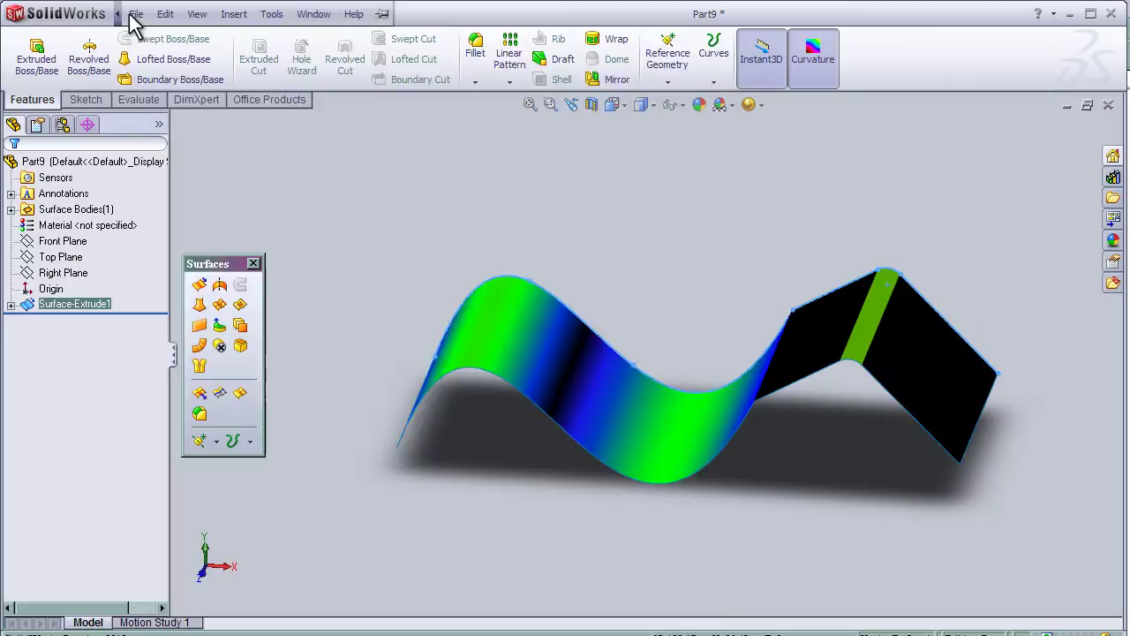
pyautogui.click(233, 15)
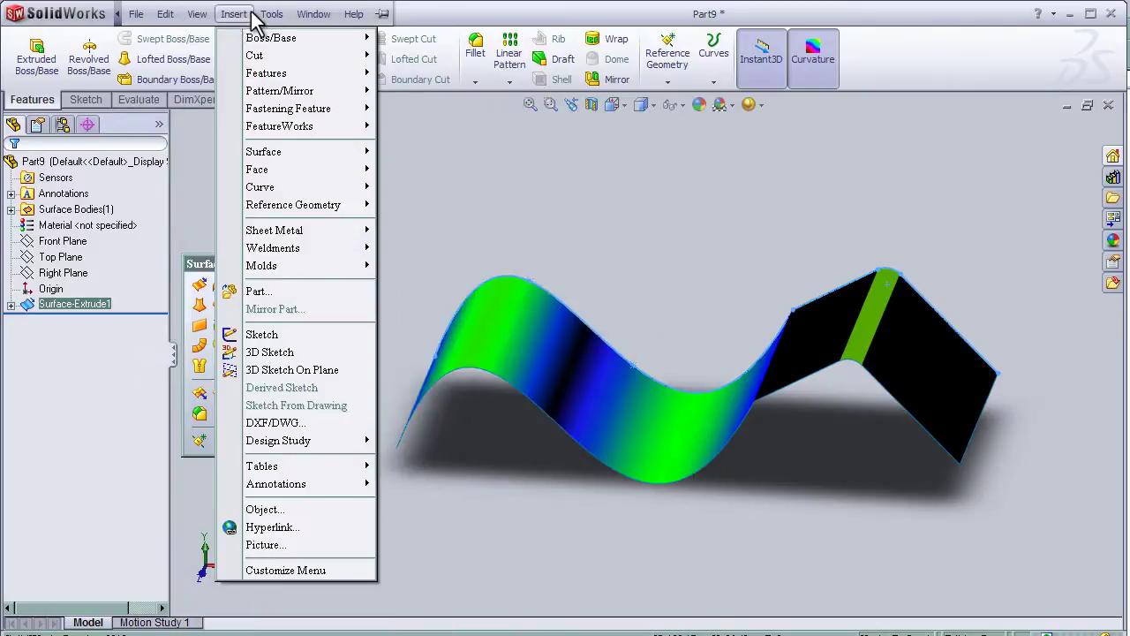
pyautogui.moveTo(271, 14)
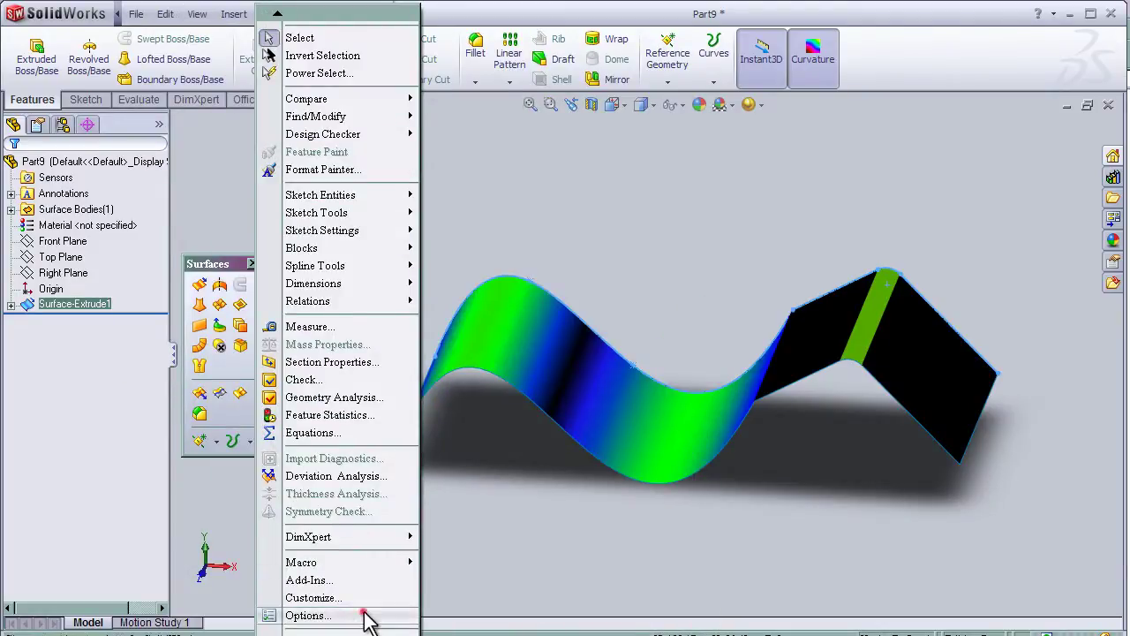
pyautogui.click(365, 614)
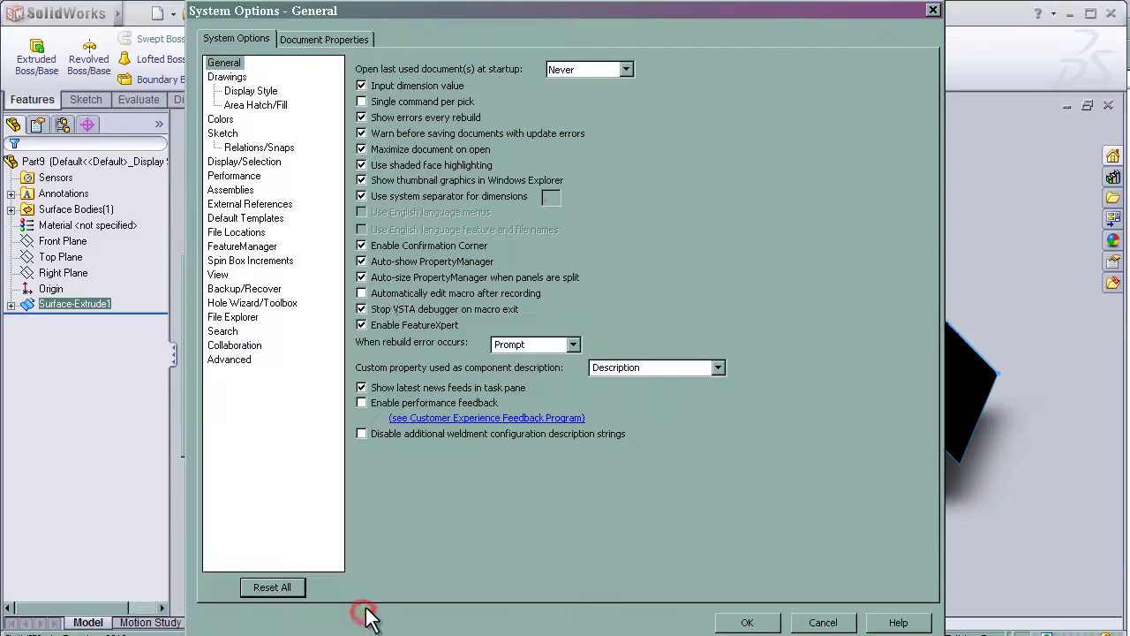
pyautogui.click(306, 44)
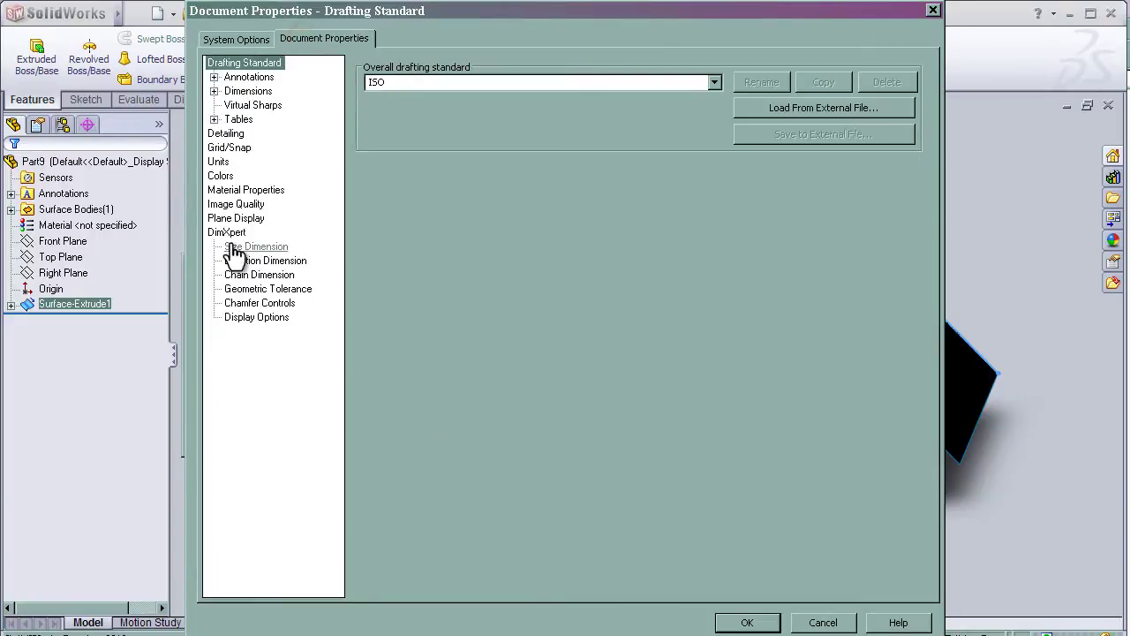
pyautogui.click(221, 176)
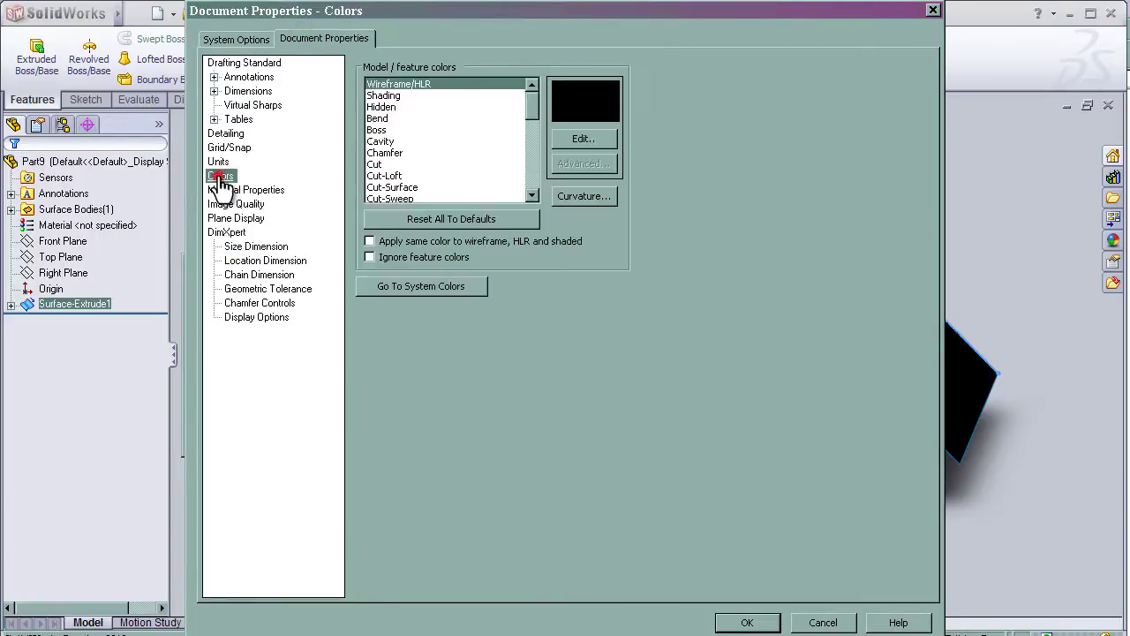
pyautogui.click(581, 198)
pyautogui.moveTo(581, 166); pyautogui.dragTo(772, 134)
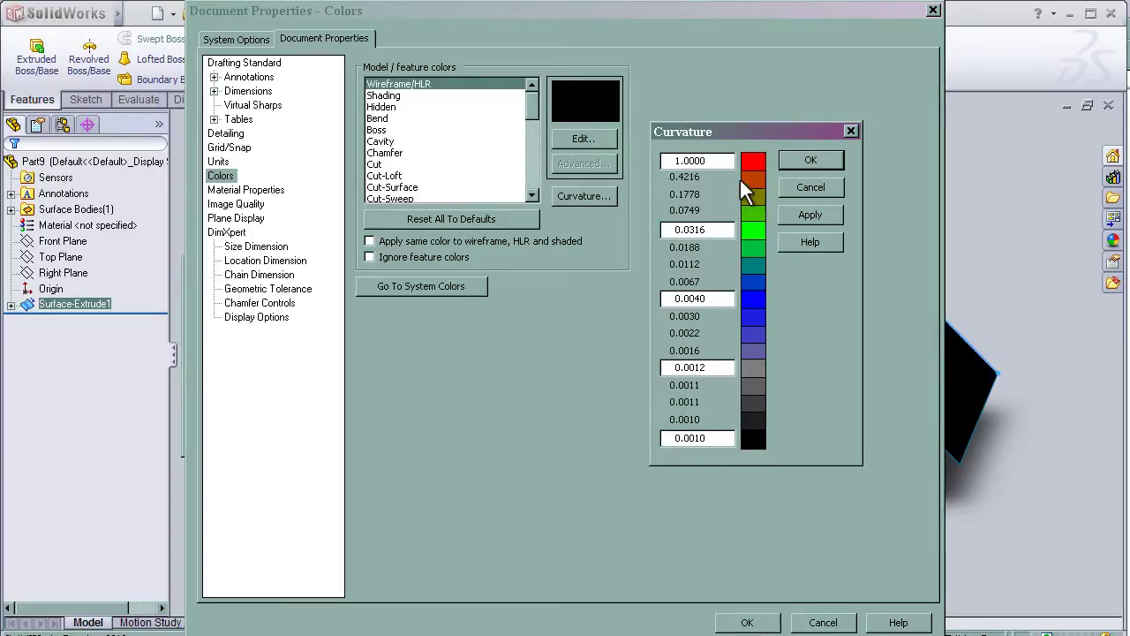
pyautogui.moveTo(744, 127); pyautogui.dragTo(725, 119)
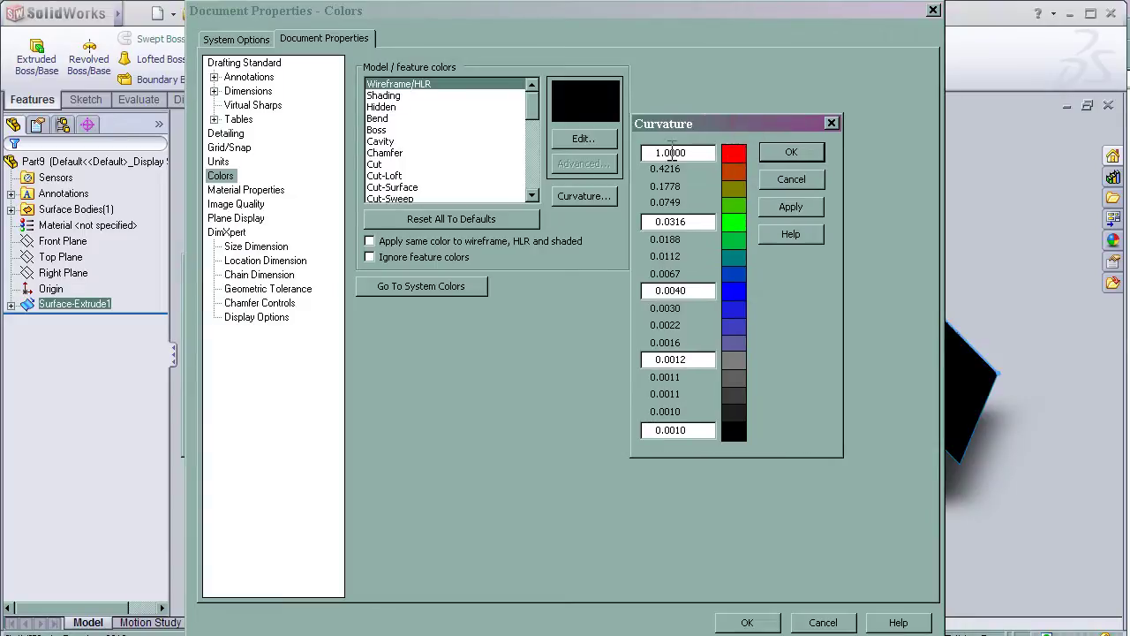
pyautogui.click(783, 151)
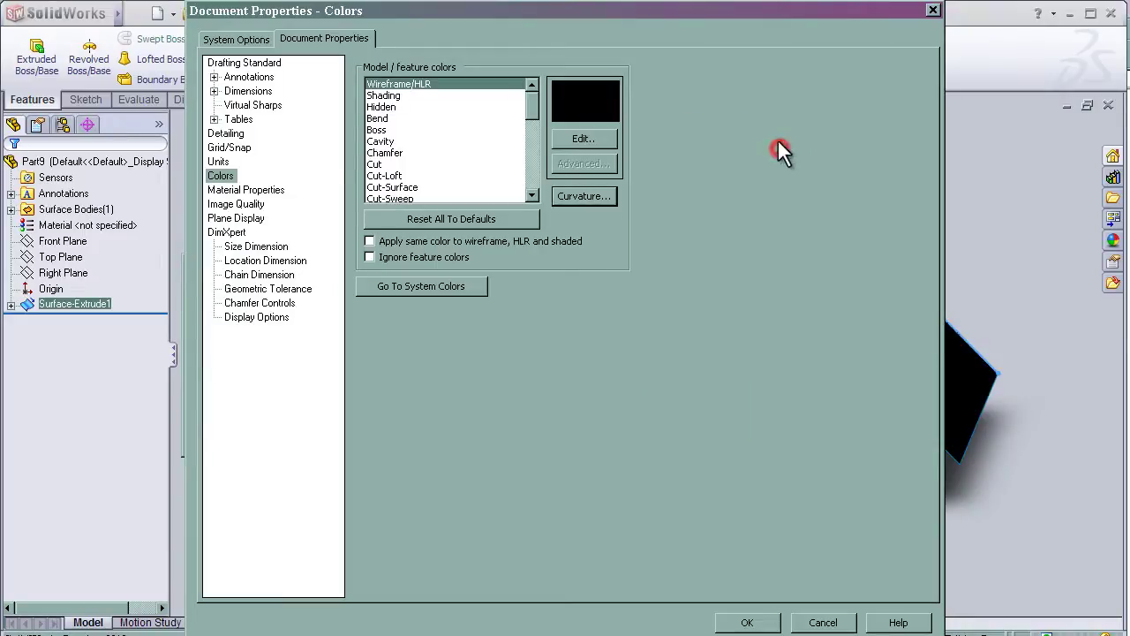
pyautogui.click(932, 11)
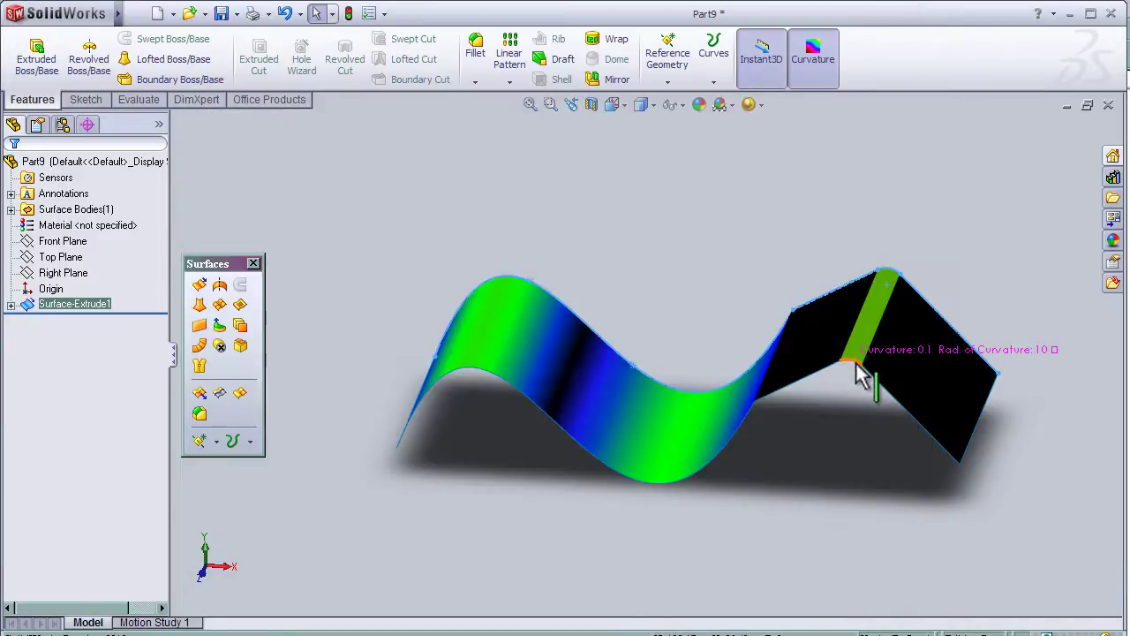
# Edit Sketch1 under Surface-Extrude1, change the R10 fillet dimension to 50, and rebuild the surface.
pyautogui.click(10, 303)
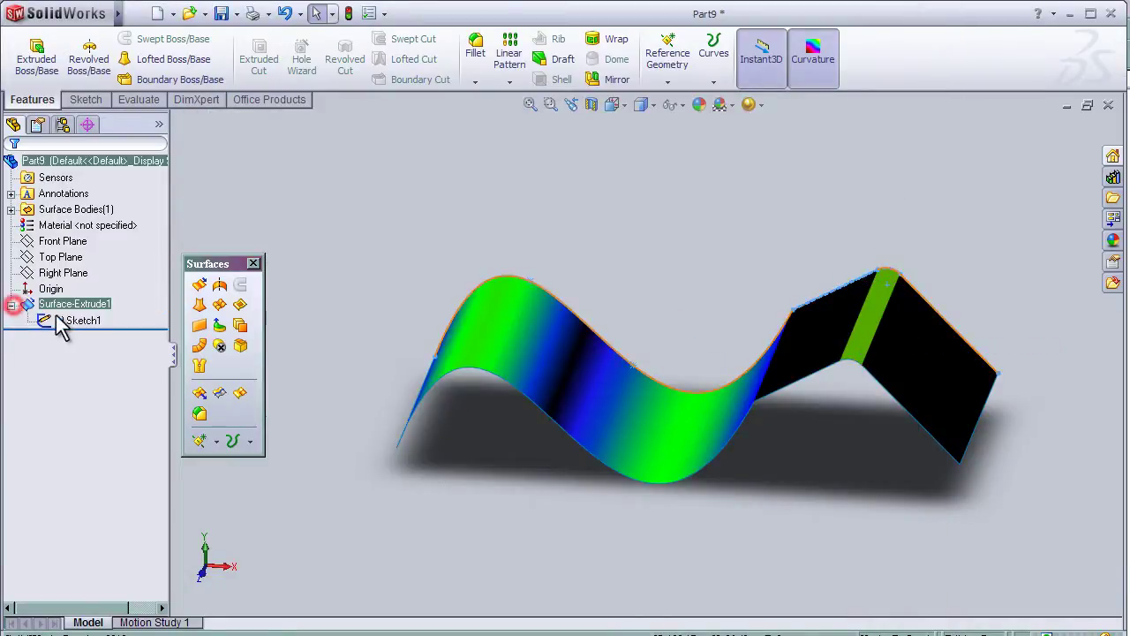
pyautogui.click(61, 322)
pyautogui.click(90, 266)
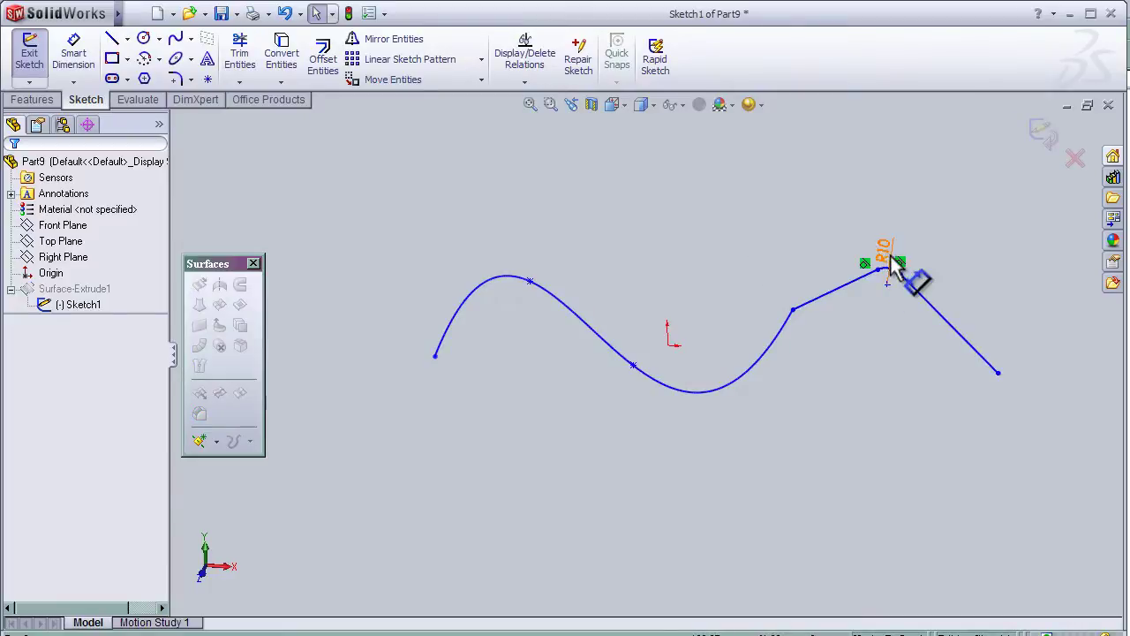
pyautogui.doubleClick(887, 253)
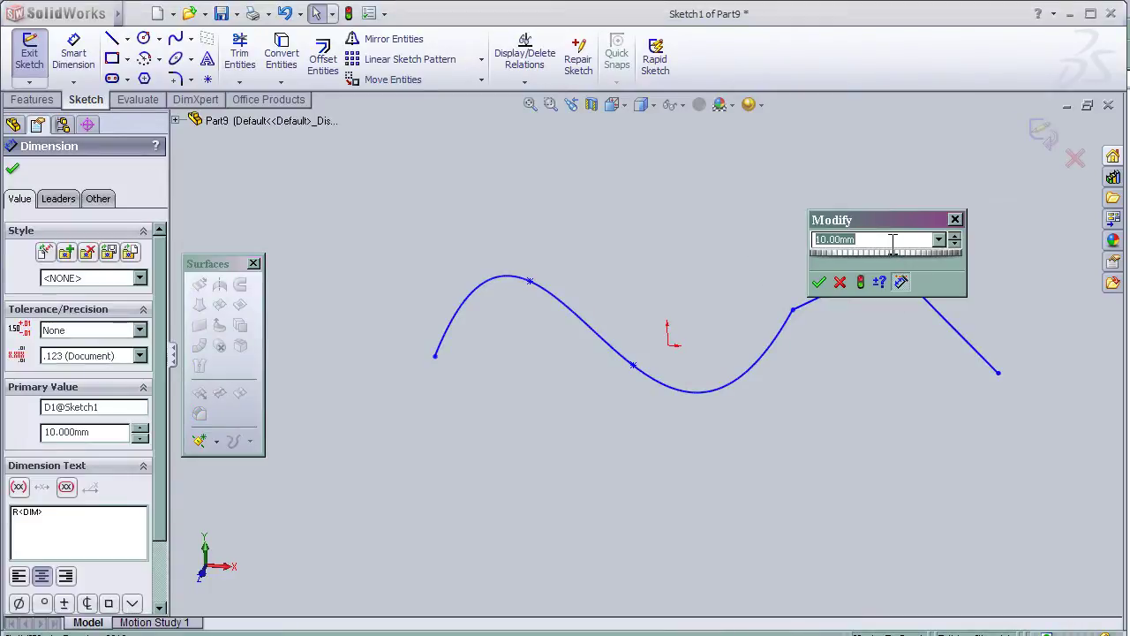
pyautogui.write('50')
pyautogui.press('Return')
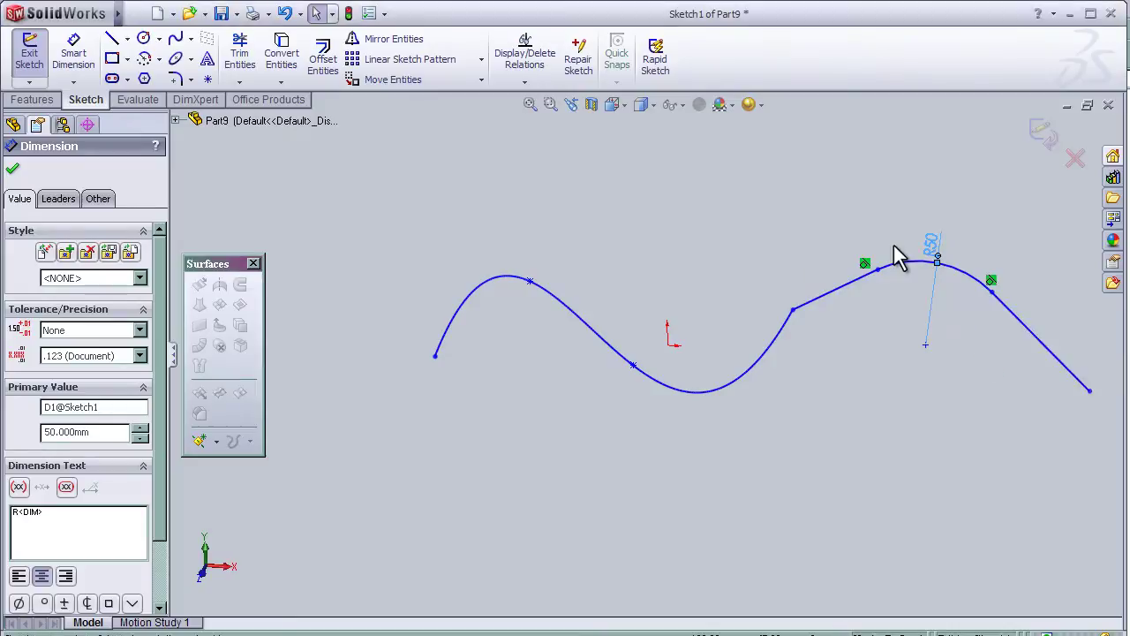
pyautogui.click(13, 167)
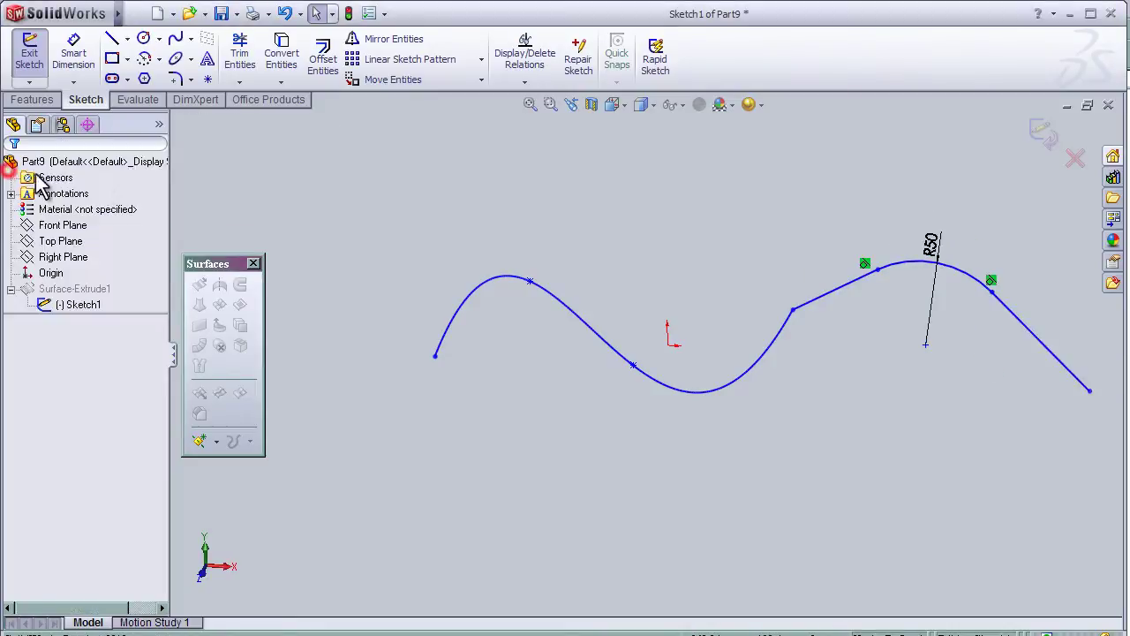
pyautogui.click(1043, 133)
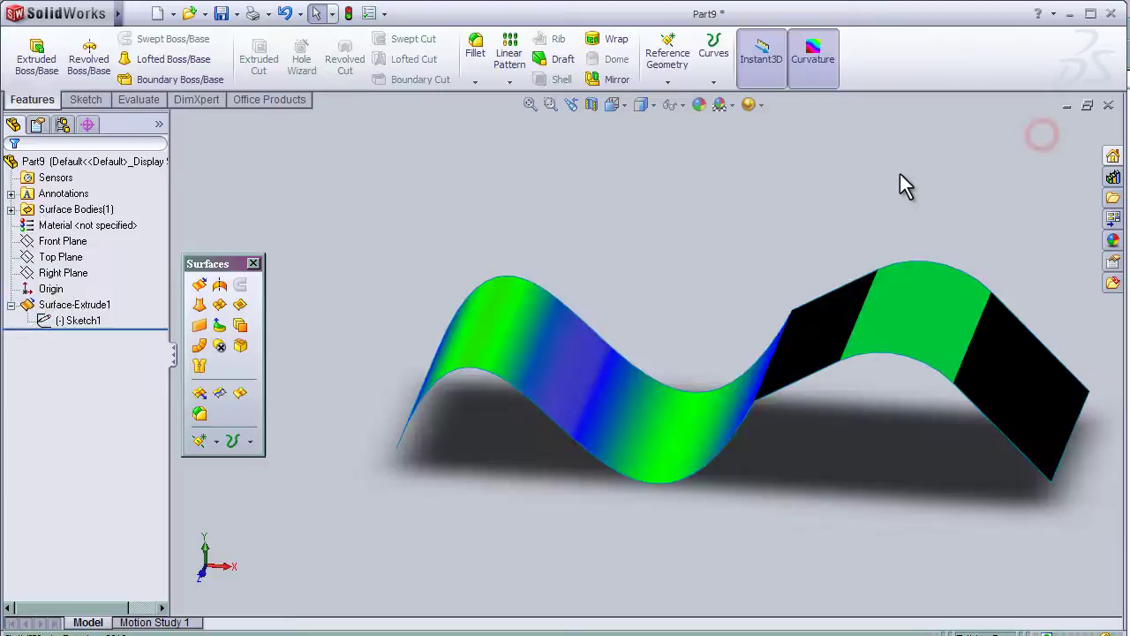
pyautogui.moveTo(813, 186)
pyautogui.mouseDown(button='middle')
pyautogui.moveTo(805, 192)
pyautogui.moveTo(821, 201)
pyautogui.mouseUp(button='middle')
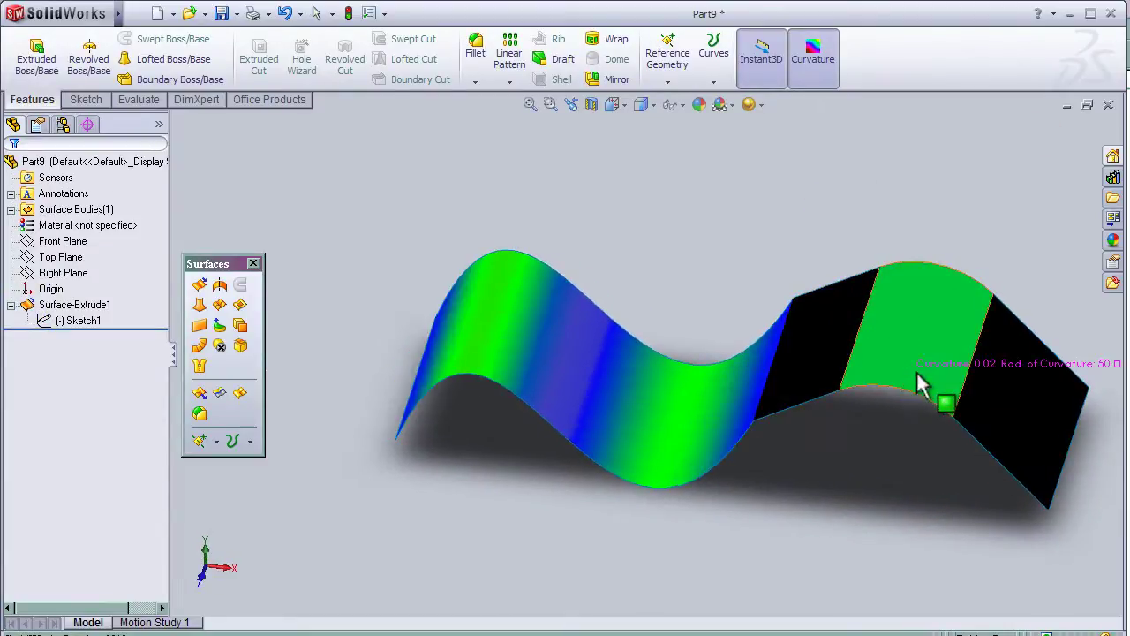
pyautogui.moveTo(787, 185); pyautogui.dragTo(782, 117, button='middle')
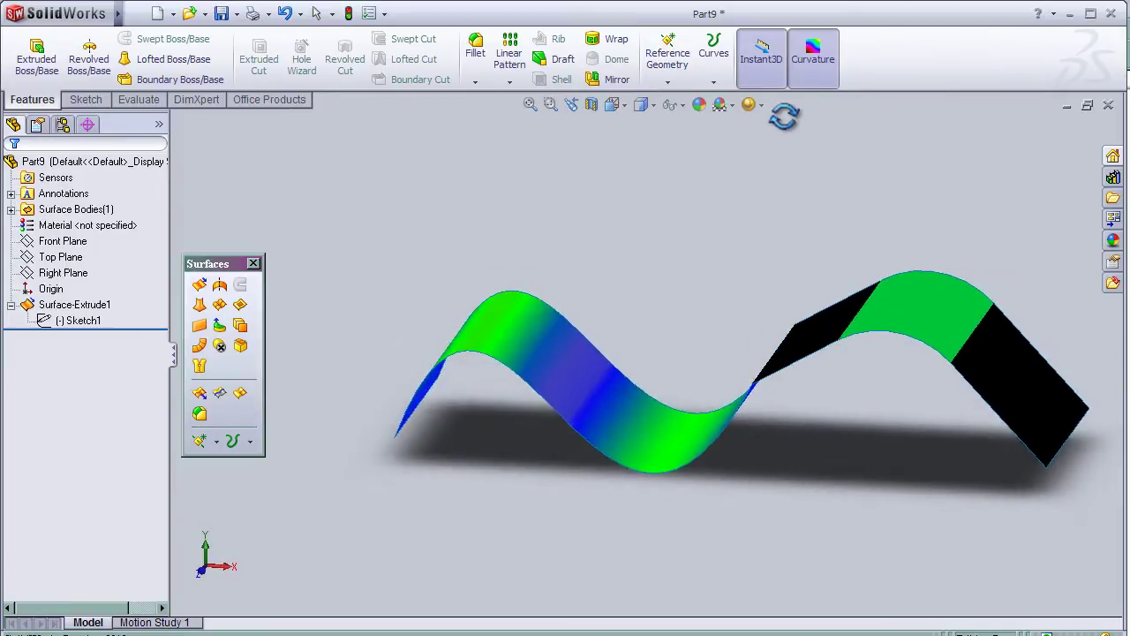
# Edit Sketch1 again, change the R50 fillet dimension to 2 mm, and rebuild the surface.
pyautogui.click(82, 321)
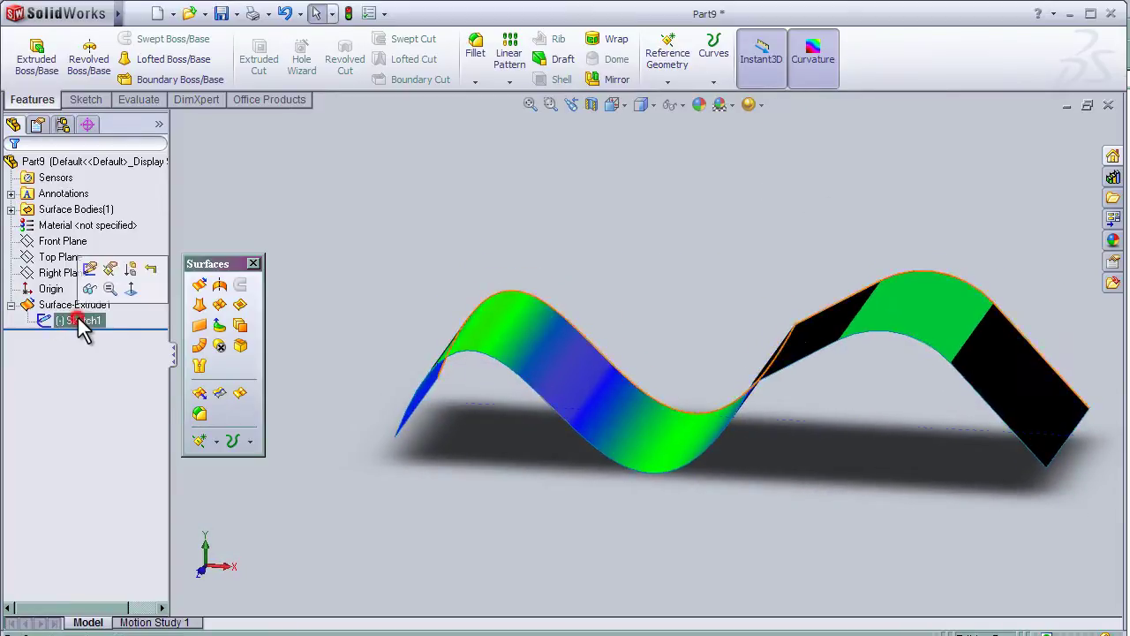
pyautogui.click(81, 323)
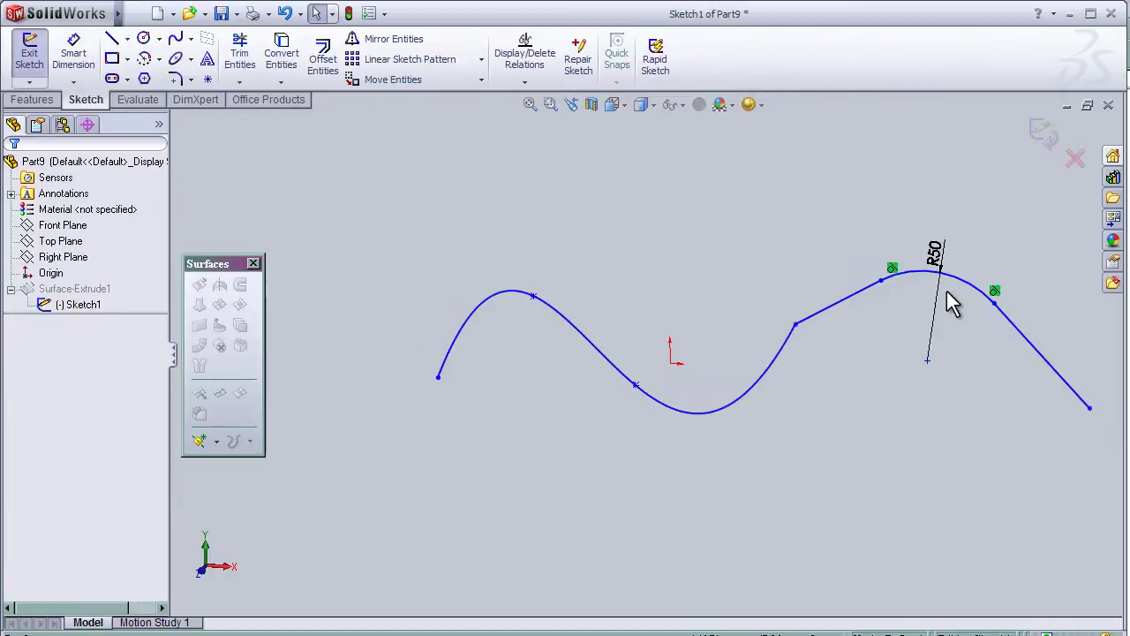
pyautogui.click(934, 250)
pyautogui.doubleClick(936, 251)
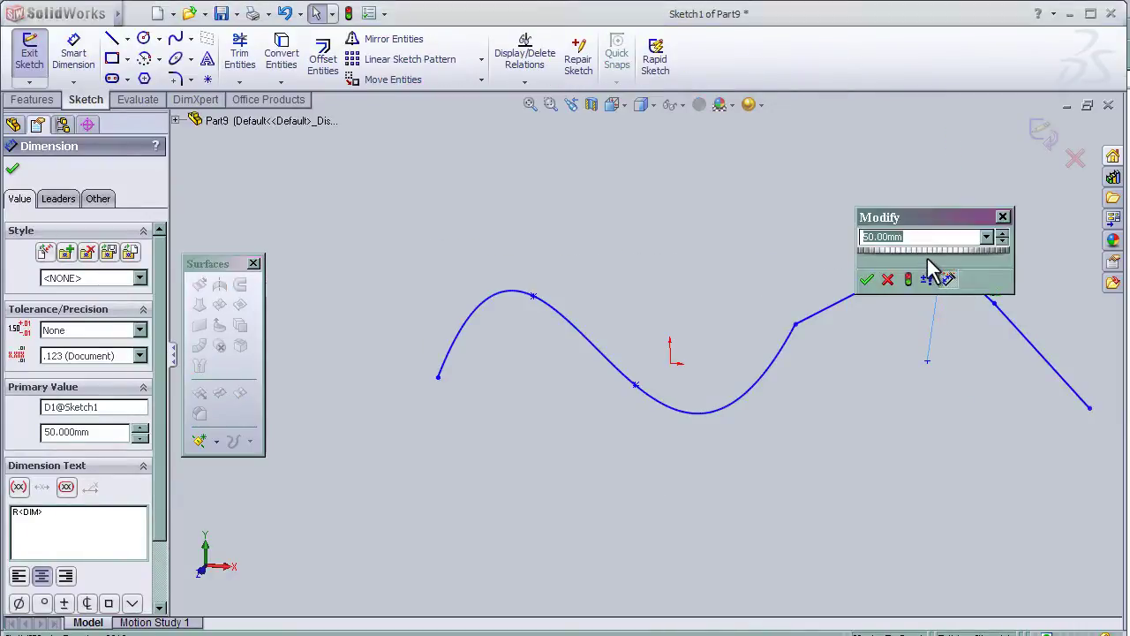
pyautogui.write('2')
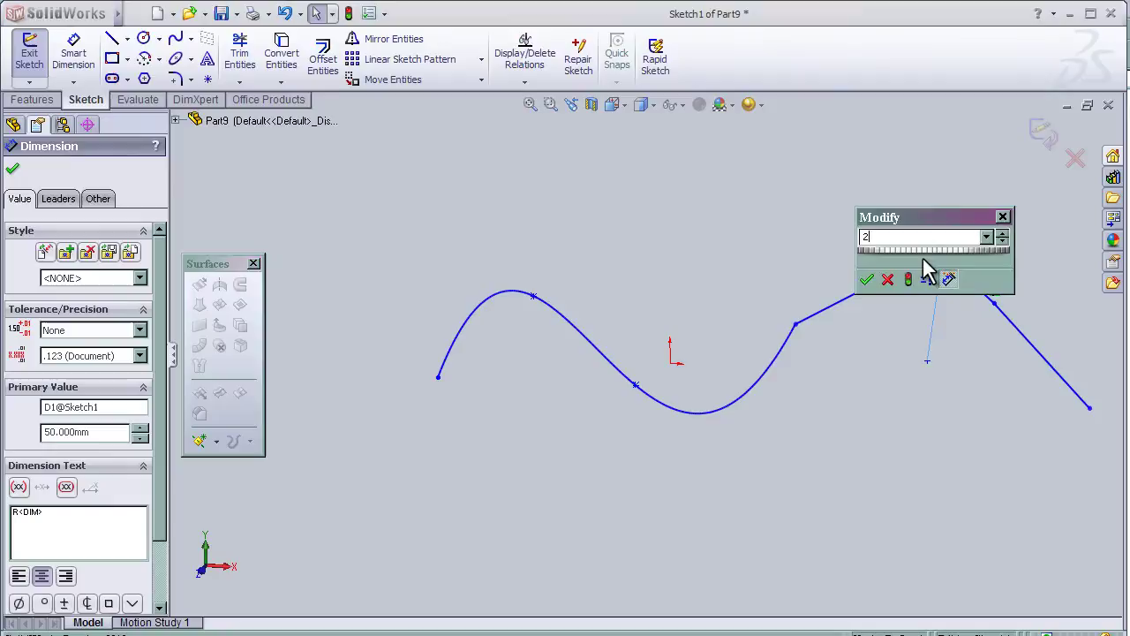
pyautogui.click(867, 280)
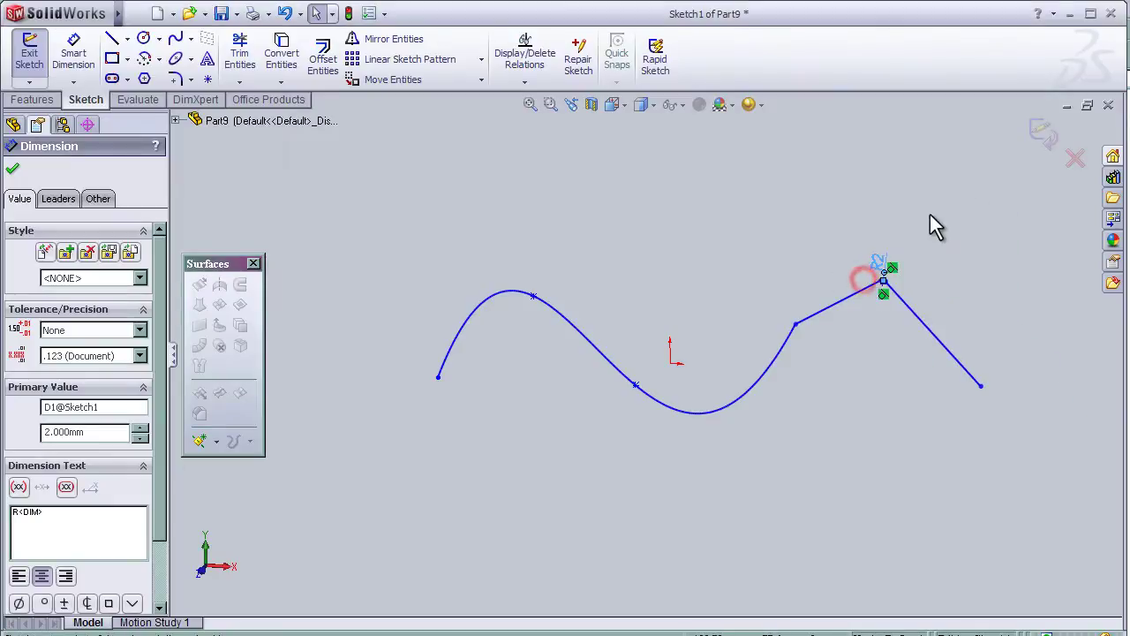
pyautogui.click(1032, 136)
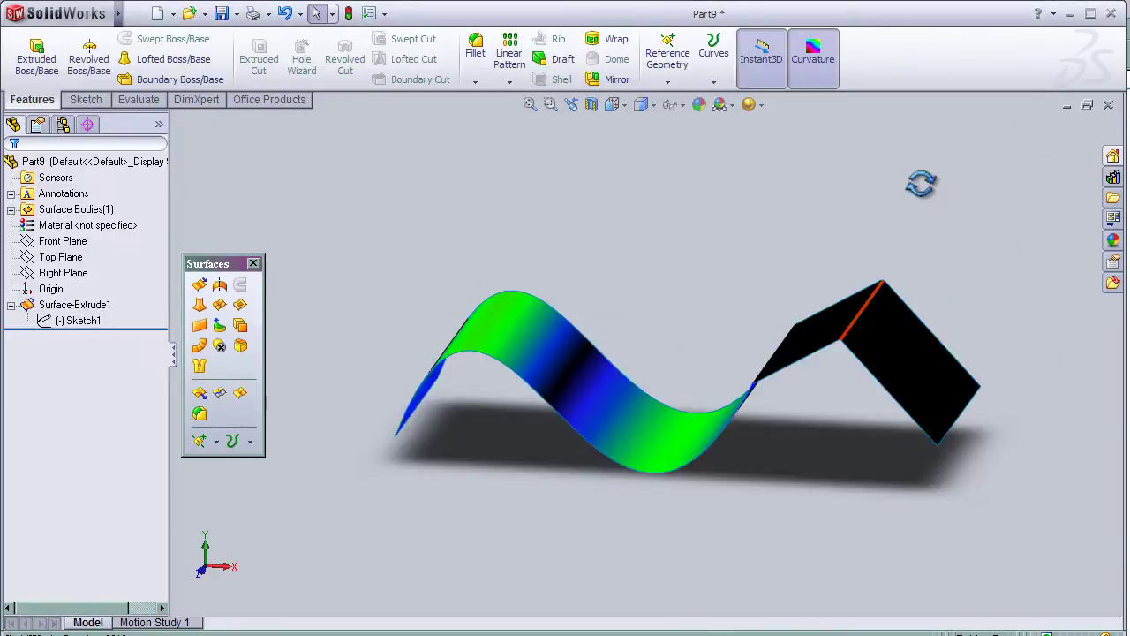
pyautogui.moveTo(921, 183); pyautogui.dragTo(921, 212, button='middle')
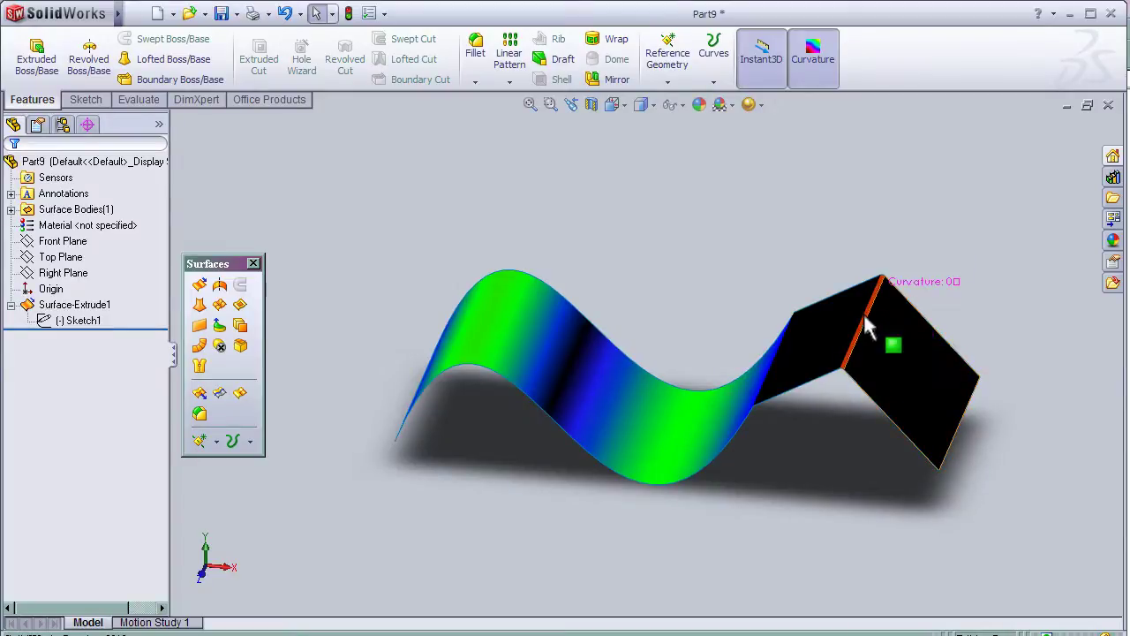
pyautogui.moveTo(755, 499); pyautogui.dragTo(755, 465, button='middle')
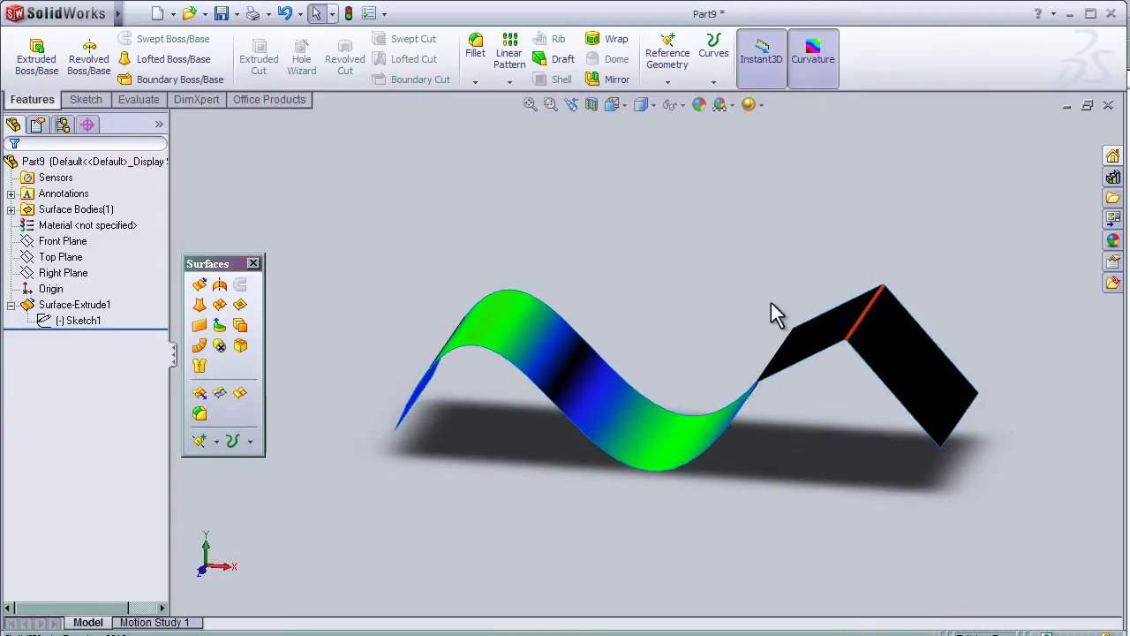
# Toggle off the Curvature display to show the wavy surface in grey shading.
pyautogui.click(814, 64)
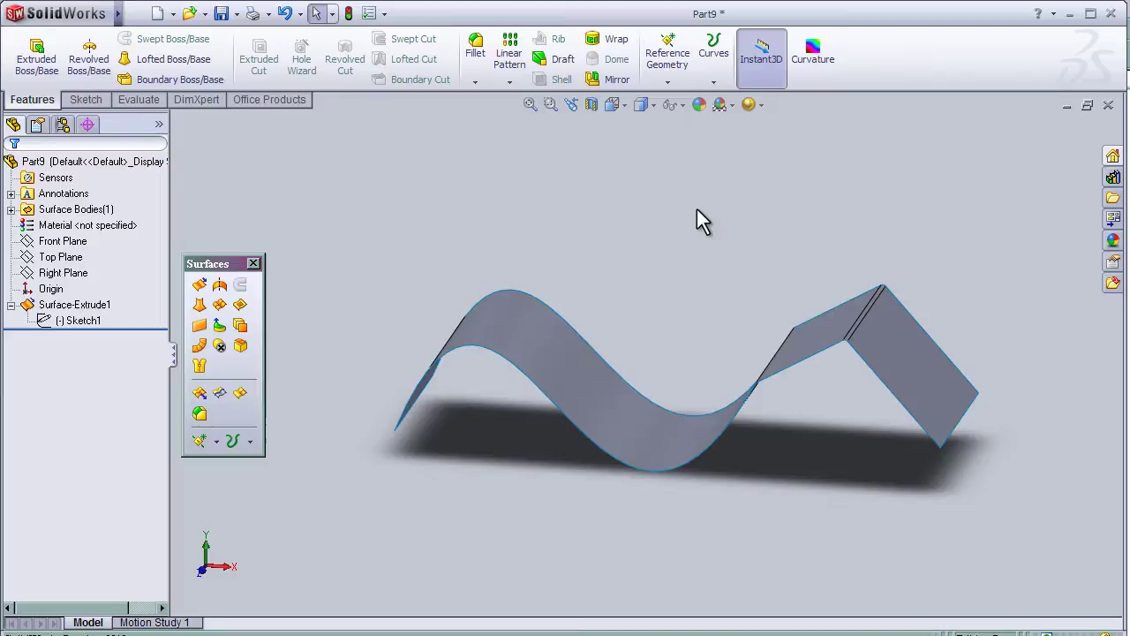
pyautogui.moveTo(696, 212); pyautogui.dragTo(674, 256, button='middle')
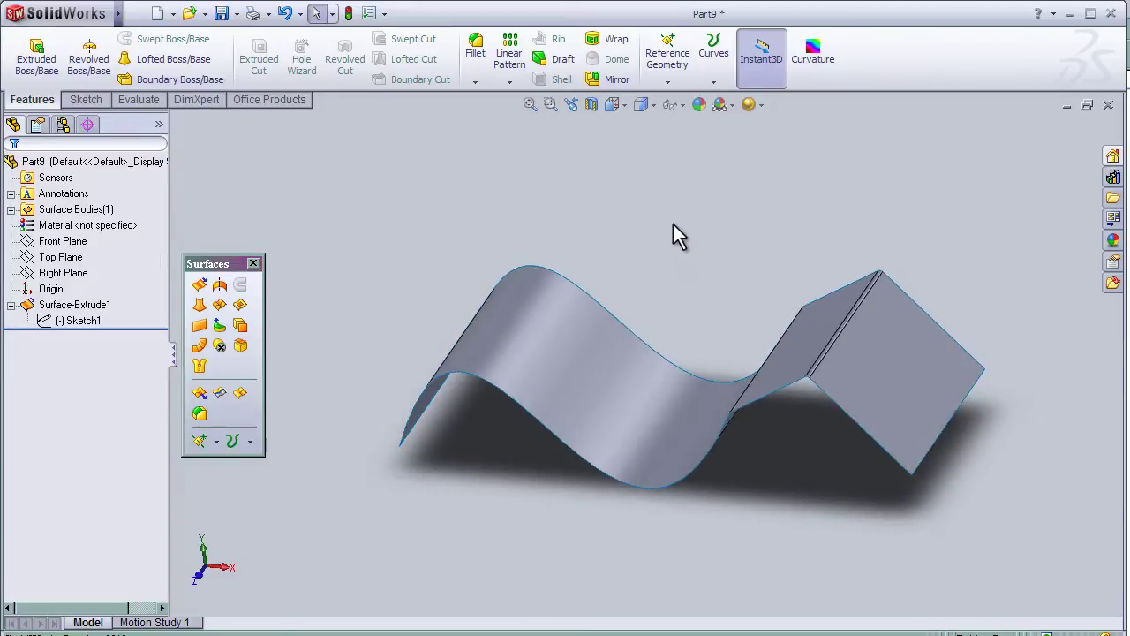